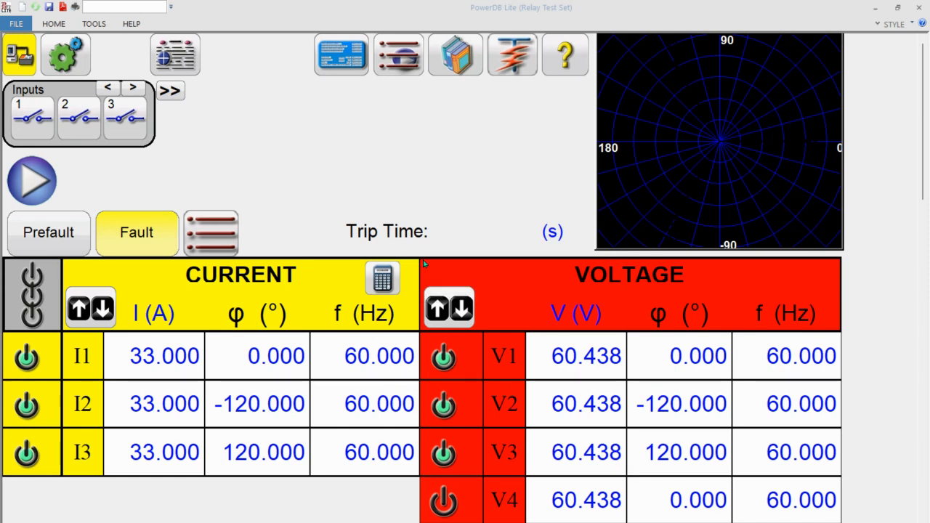
# - Open the Fault Calculator and set it to Impedance Mode with an ABC fault
pyautogui.click(386, 280)
pyautogui.click(296, 130)
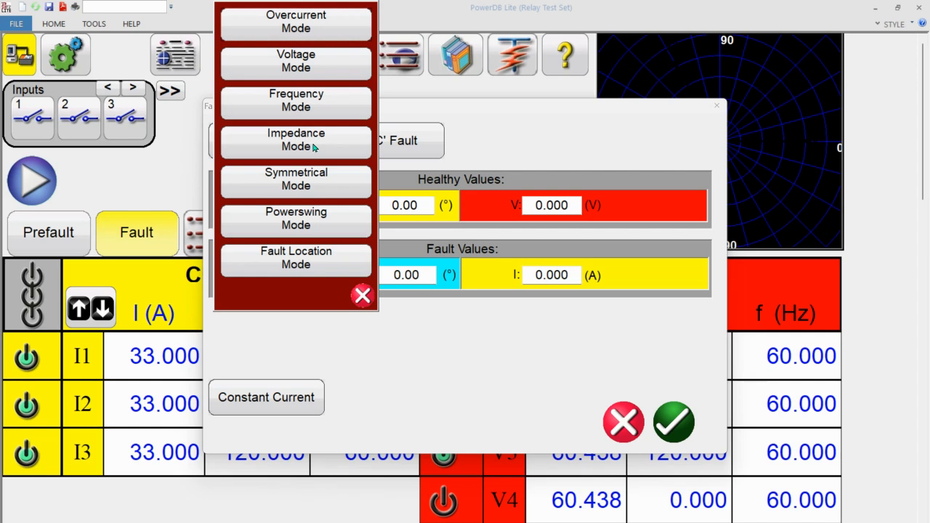
pyautogui.click(314, 148)
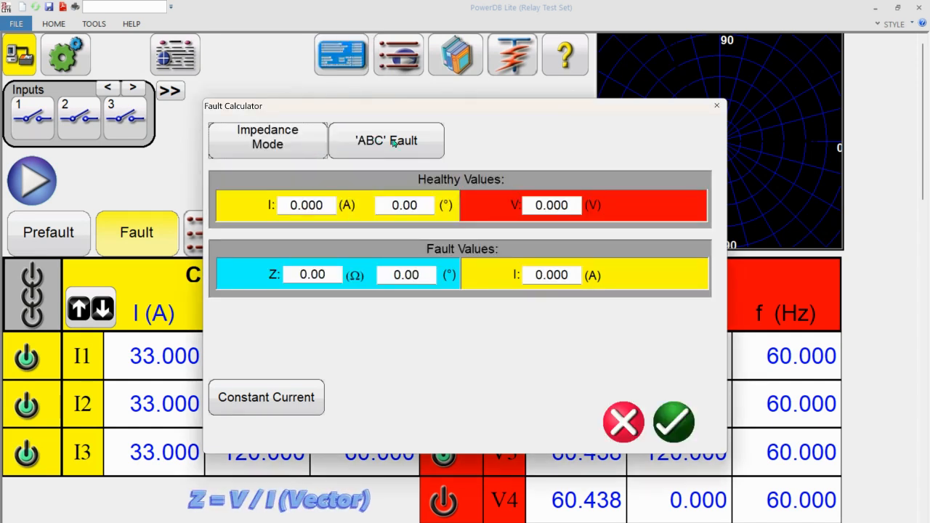
pyautogui.click(420, 144)
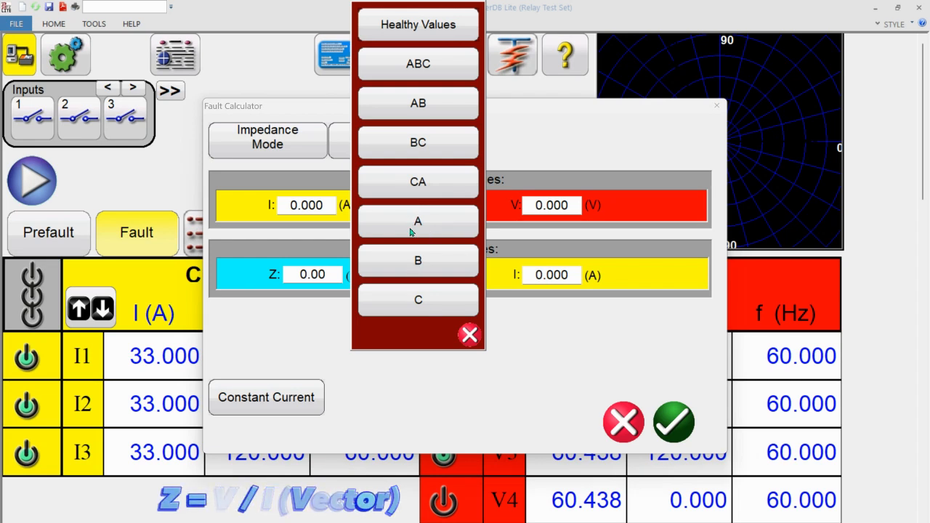
pyautogui.click(418, 64)
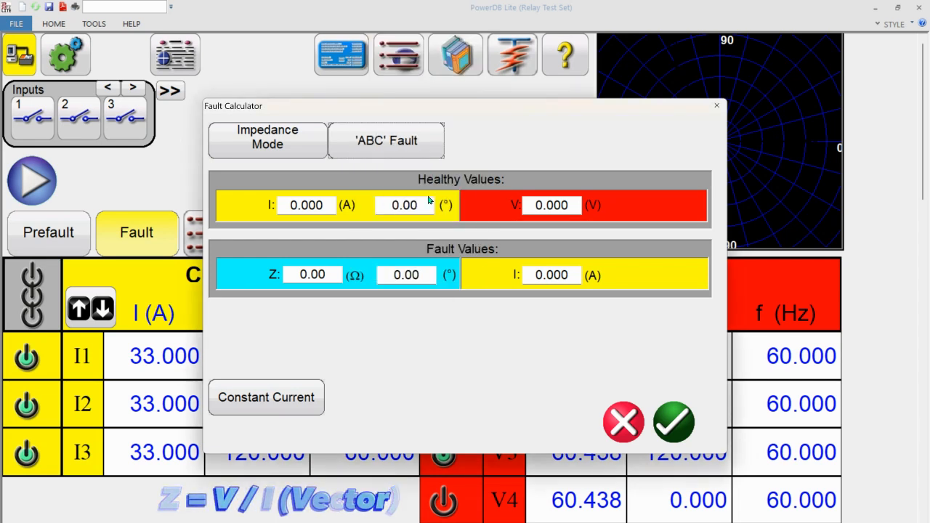
# - Set the fault impedance to 3 Ω at 75° and the fault current to 2 A
pyautogui.click(312, 274)
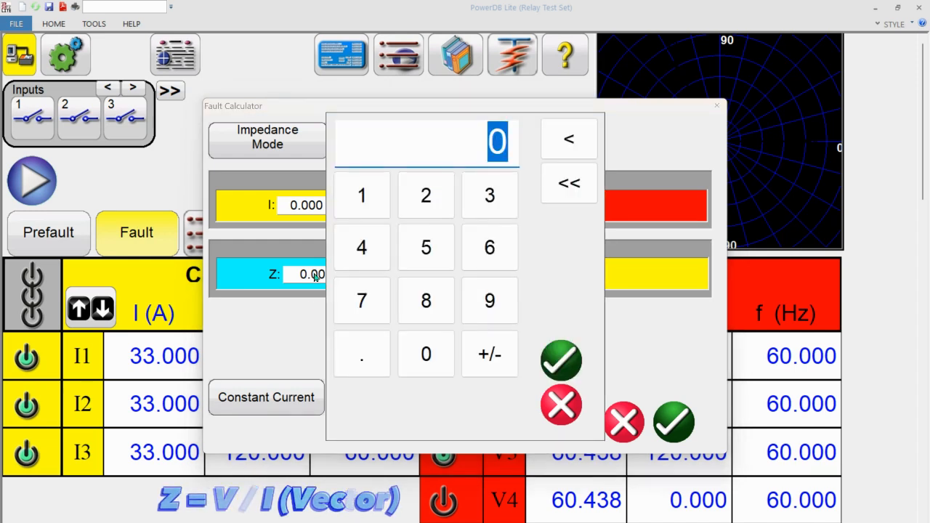
pyautogui.write('3')
pyautogui.press('Return')
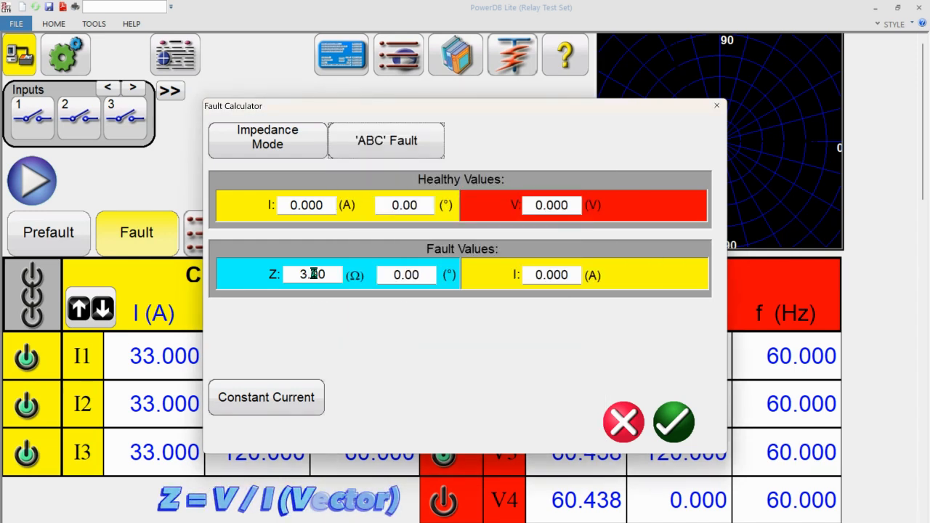
pyautogui.click(422, 275)
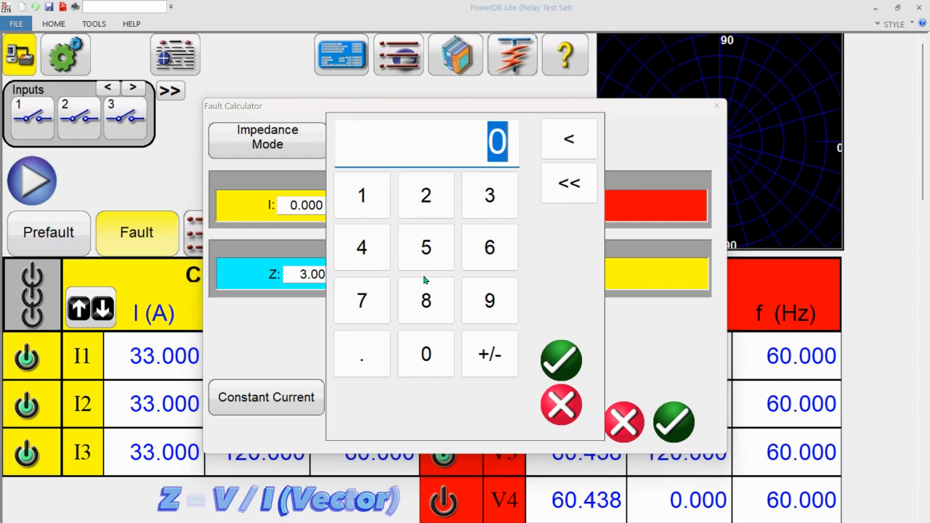
pyautogui.write('7')
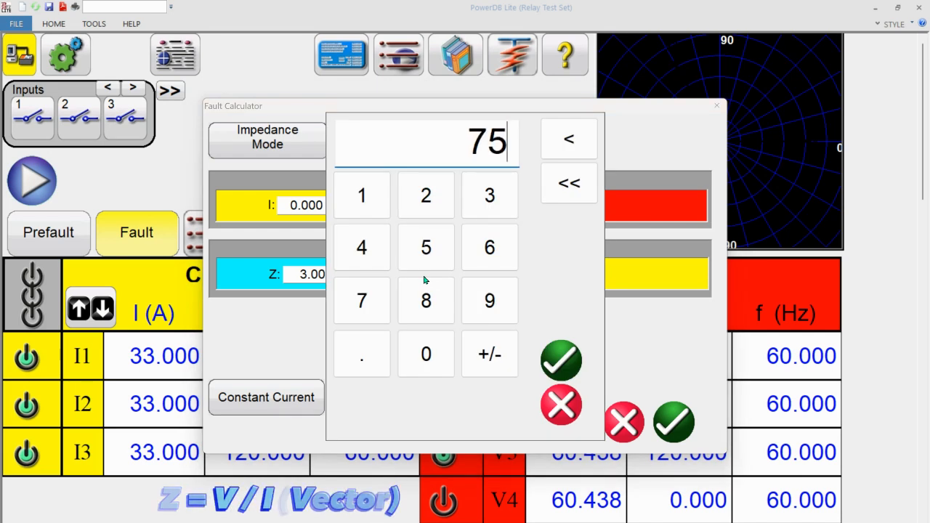
pyautogui.write('5')
pyautogui.press('Return')
pyautogui.click(548, 276)
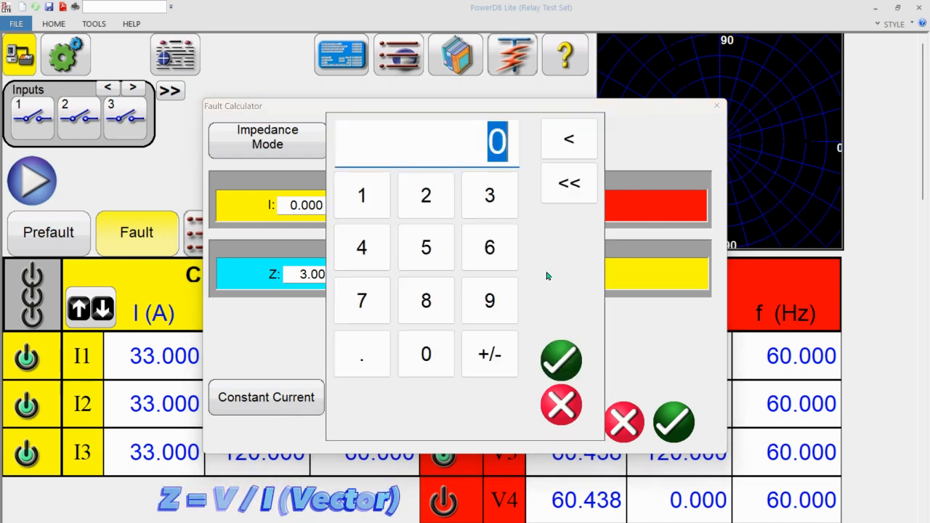
pyautogui.write('2')
pyautogui.press('Return')
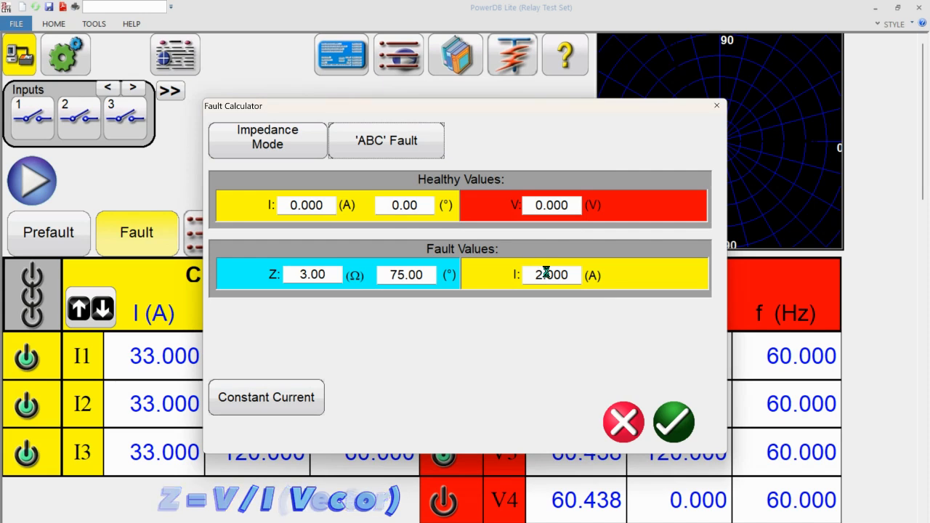
# - Set the healthy current to 1 A and the healthy voltage to 63.5 V, and apply the fault calculation
pyautogui.click(308, 206)
pyautogui.write('1')
pyautogui.press('Return')
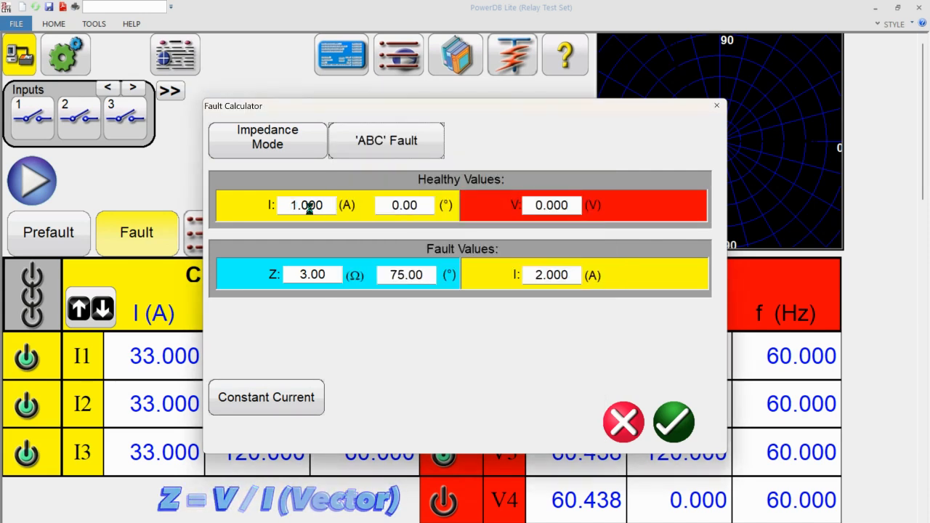
pyautogui.click(557, 209)
pyautogui.write('63.5')
pyautogui.press('Return')
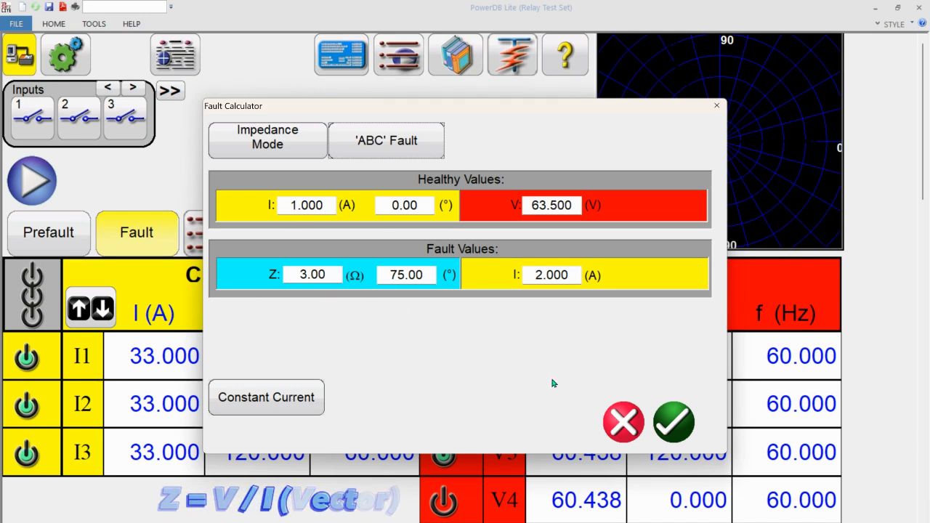
pyautogui.click(683, 428)
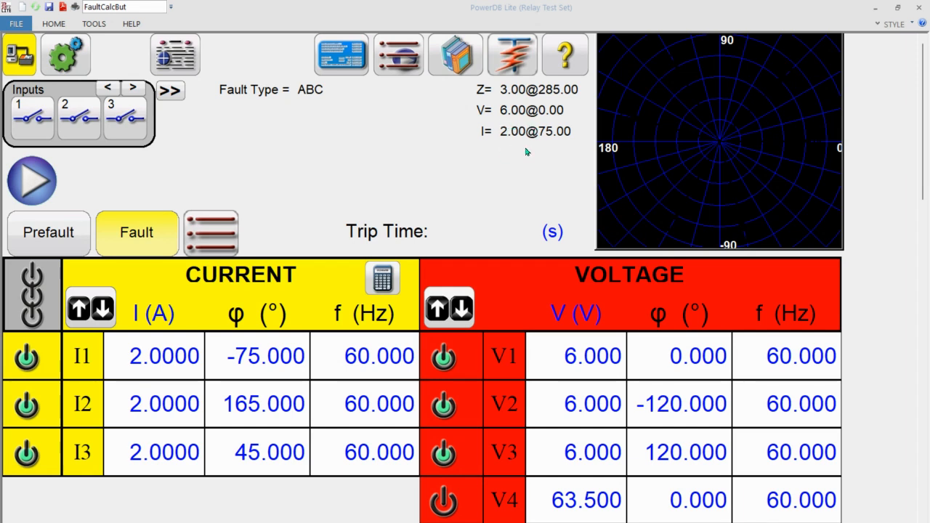
# - Run the ABC fault test and simulate the trip contact
pyautogui.click(32, 181)
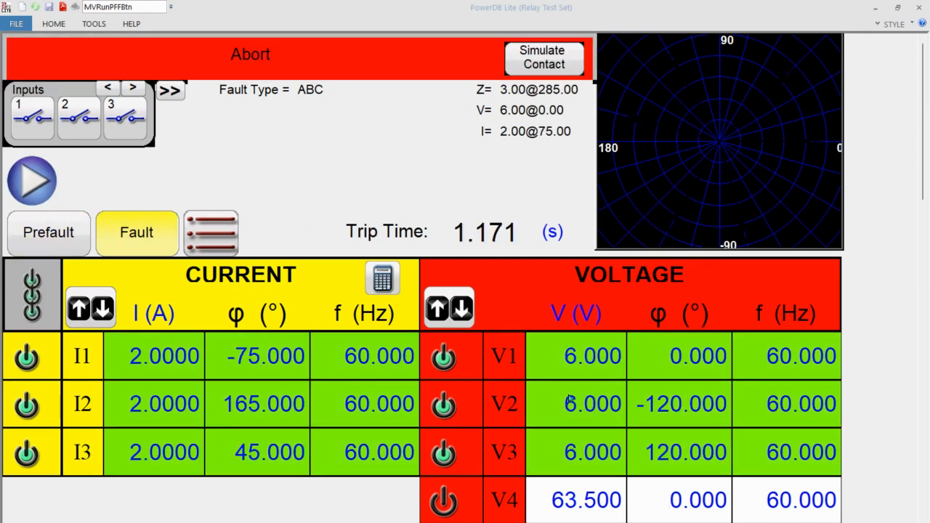
pyautogui.click(546, 64)
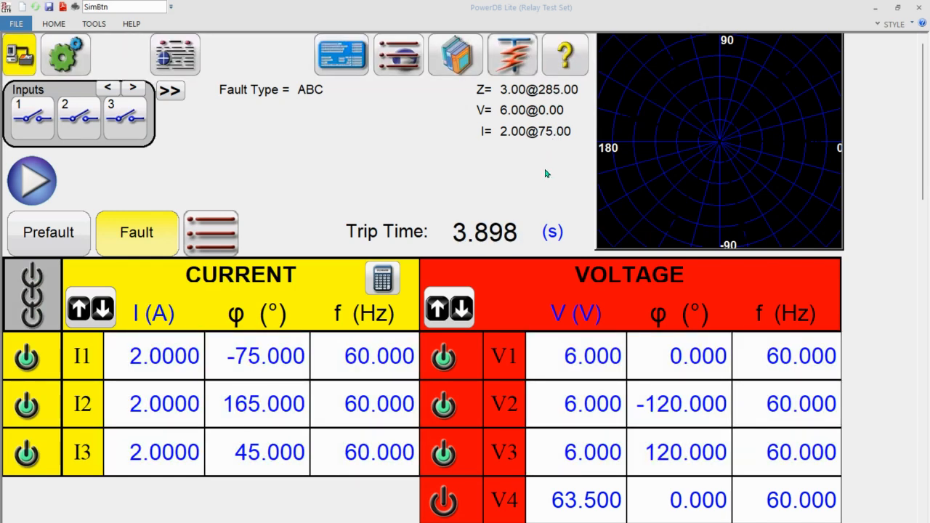
# - Add the results to the report and title the test "Z1 ABC Fault Test"
pyautogui.click(181, 48)
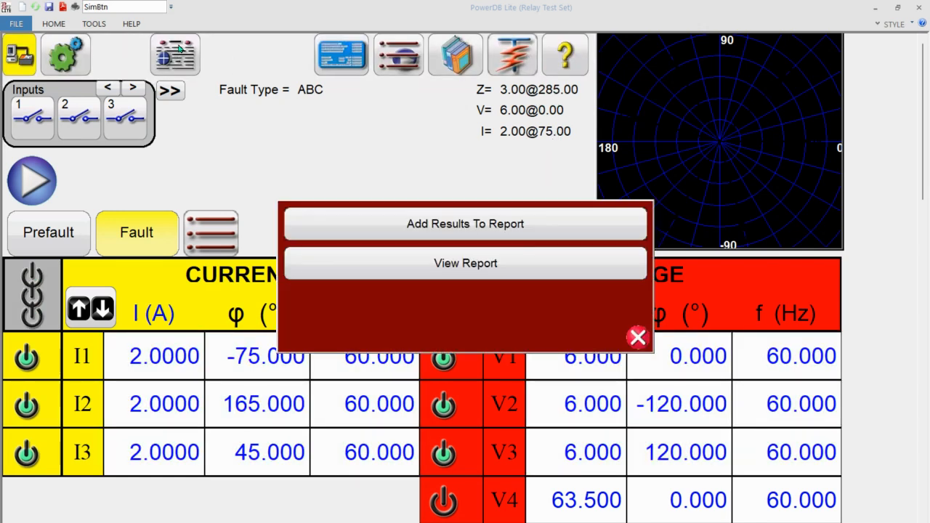
pyautogui.click(453, 224)
pyautogui.click(542, 50)
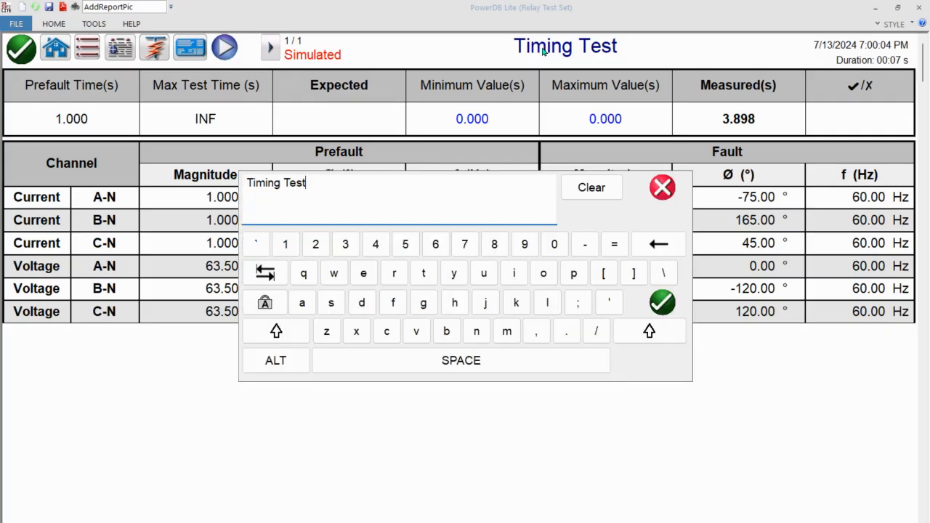
pyautogui.moveTo(322, 185); pyautogui.dragTo(194, 181)
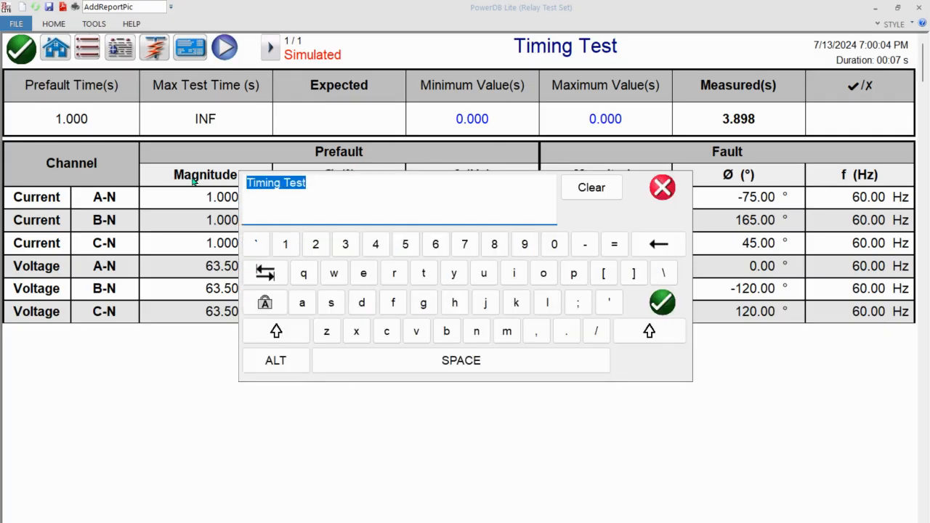
pyautogui.write('Z1 ABC Fau')
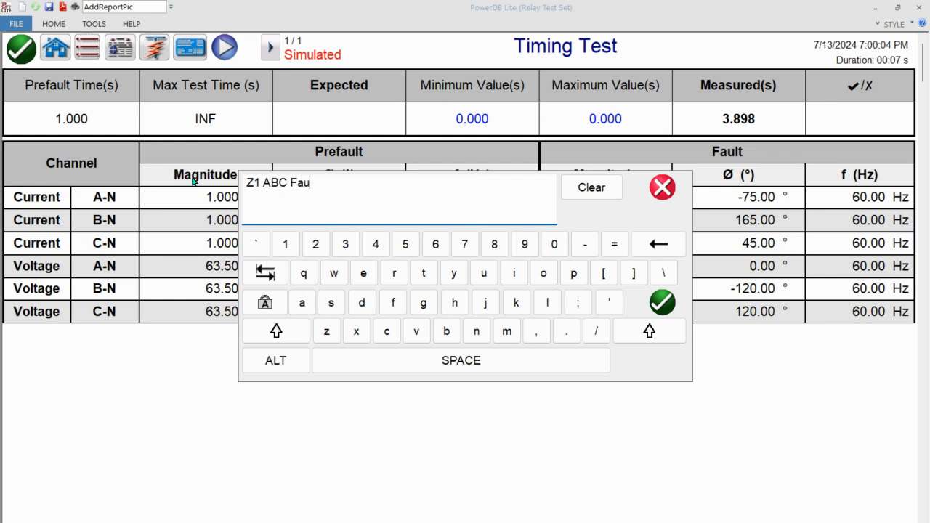
pyautogui.write('lt Test')
pyautogui.press('Return')
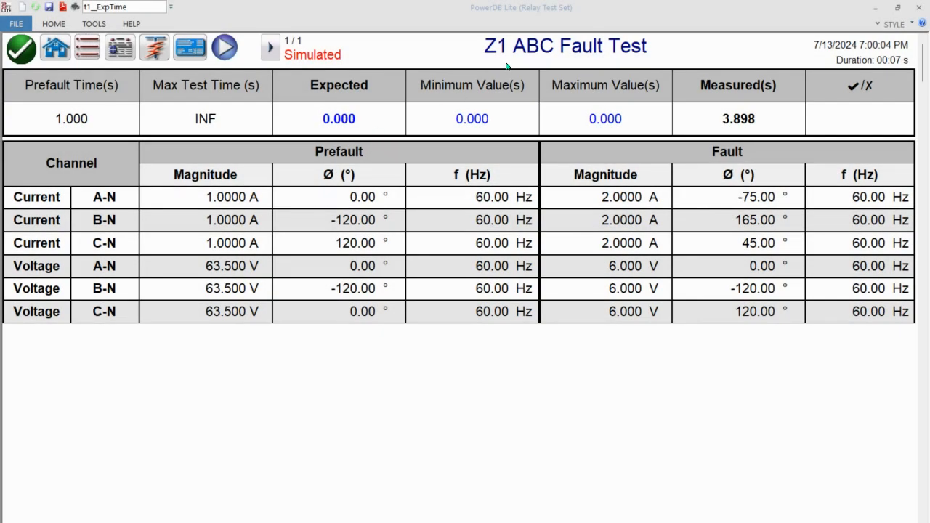
# - Set the report's expected trip time to 0.035 s, accept a minimum of 0, and set the maximum to 0.05 s
pyautogui.click(357, 122)
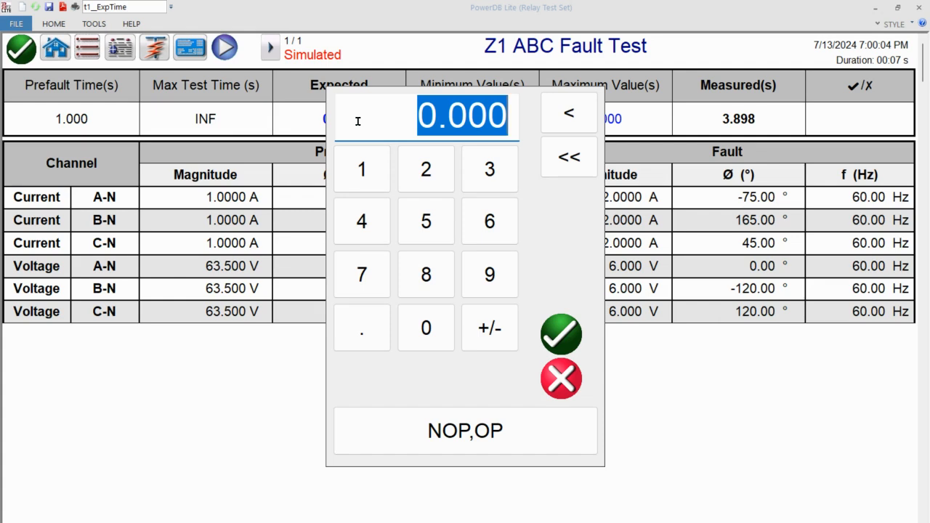
pyautogui.write('0.035')
pyautogui.press('Return')
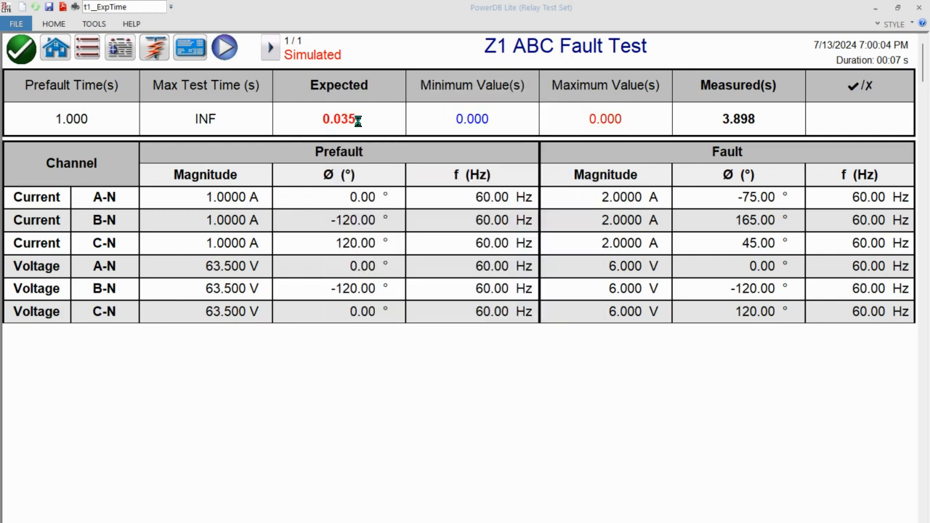
pyautogui.click(490, 118)
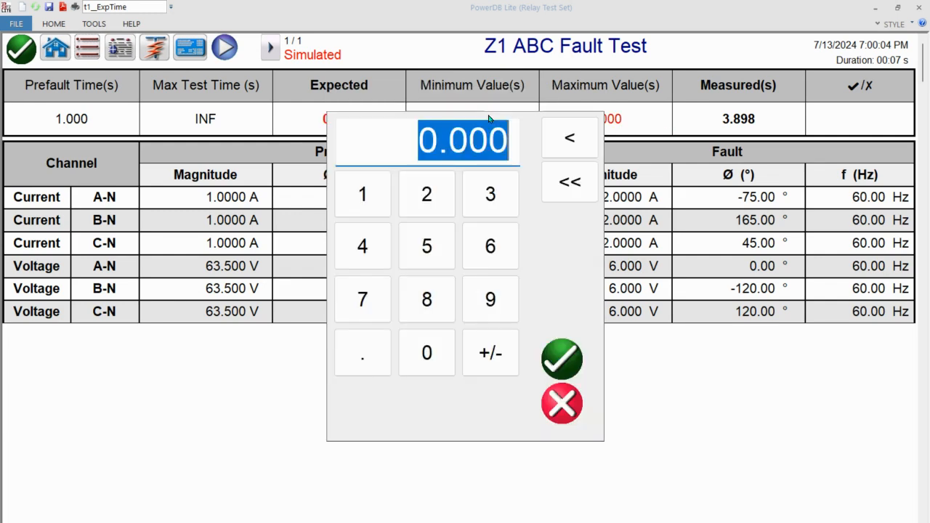
pyautogui.press('Return')
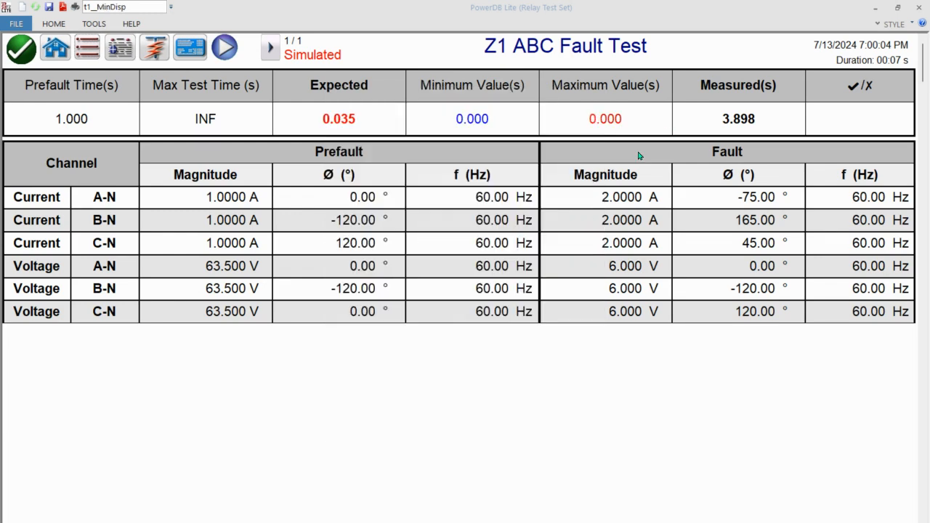
pyautogui.click(627, 122)
pyautogui.write('0.05')
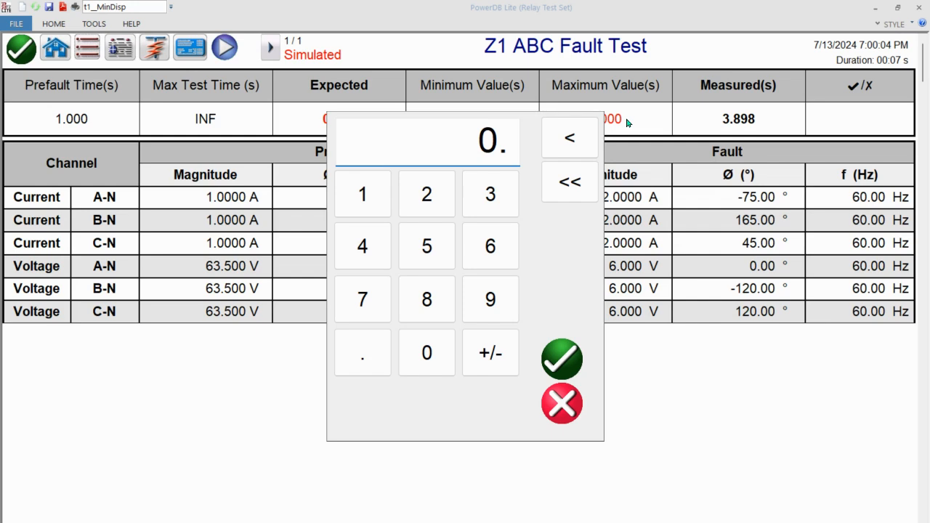
pyautogui.write('0')
pyautogui.press('Return')
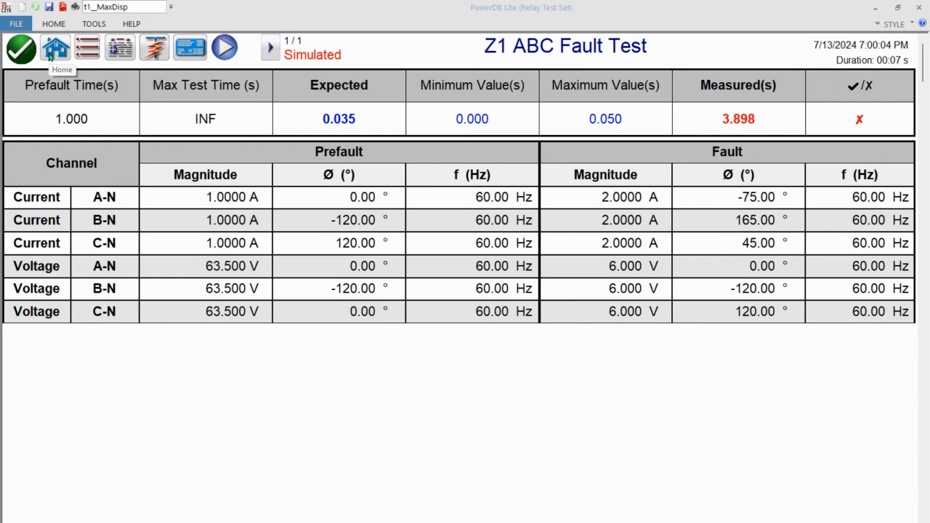
# - Return to the test screen and set the Fault Calculator to an A fault with Constant Current
pyautogui.click(49, 55)
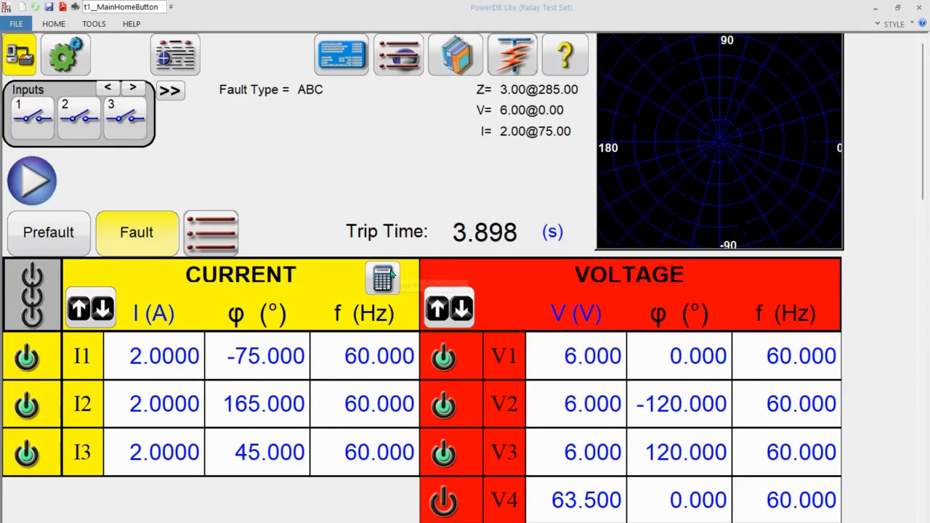
pyautogui.click(382, 284)
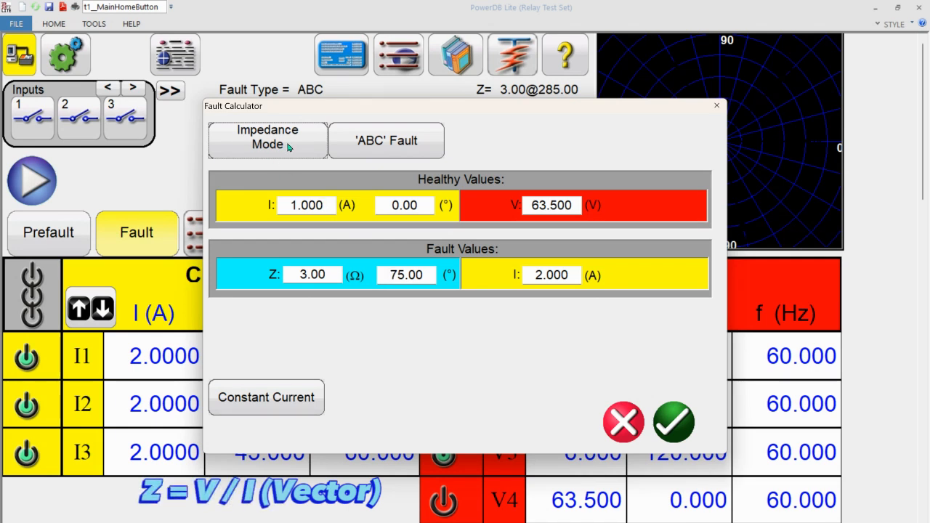
pyautogui.click(372, 145)
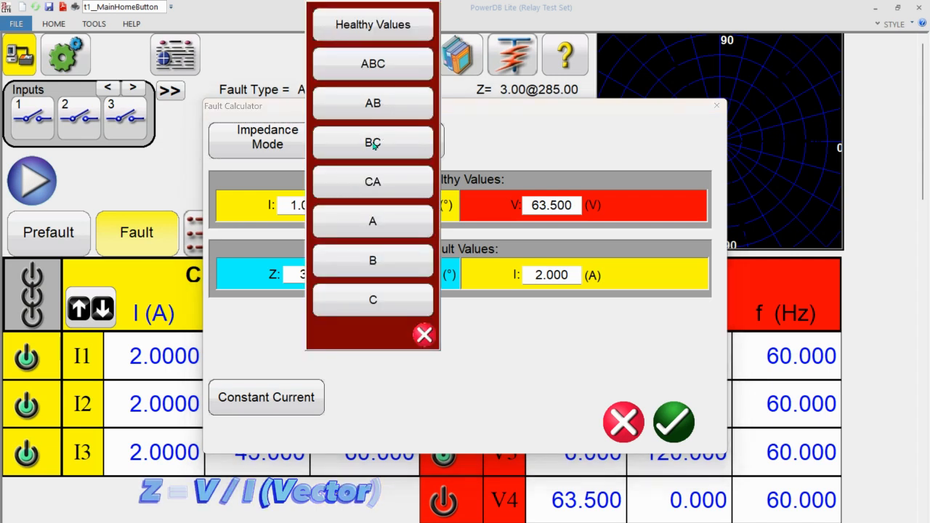
pyautogui.click(394, 223)
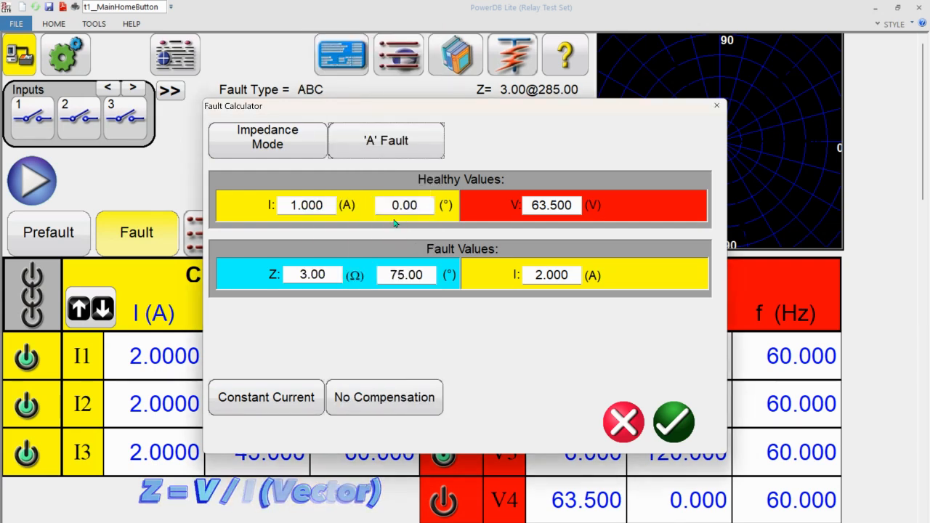
pyautogui.click(259, 407)
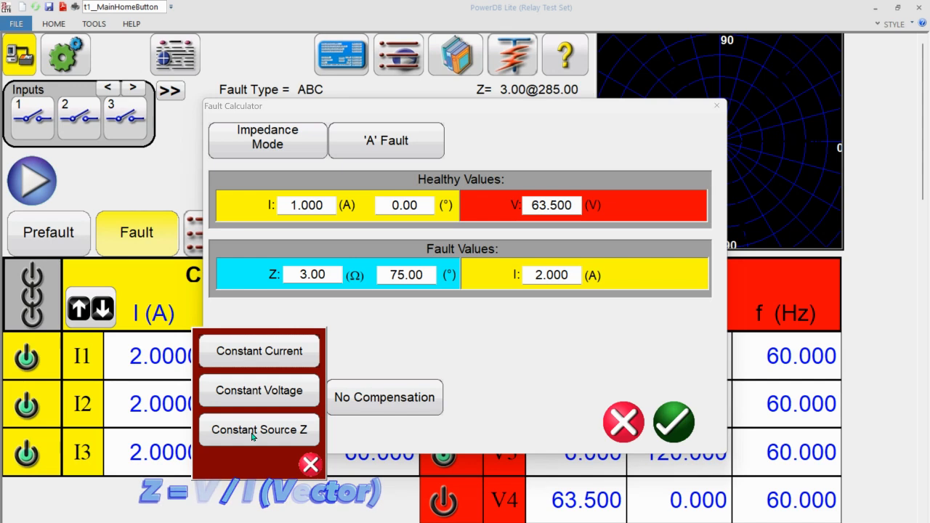
pyautogui.click(259, 352)
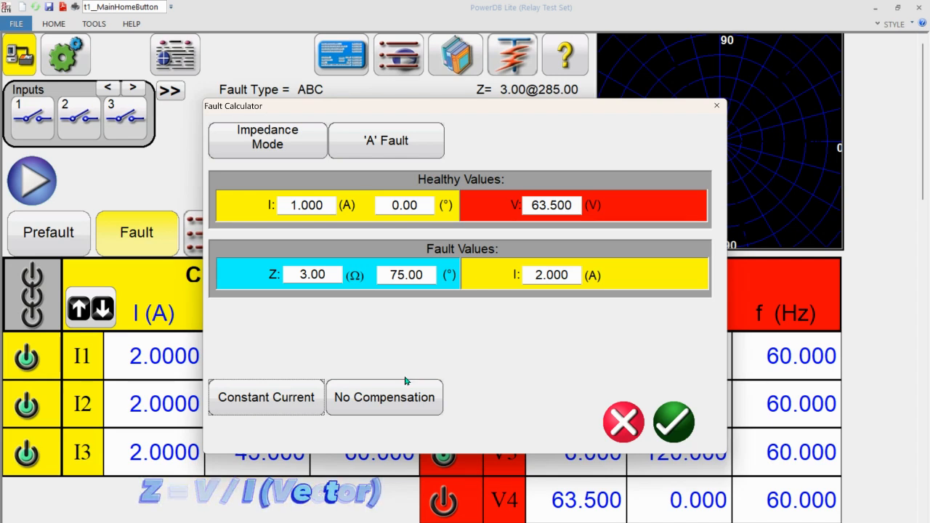
# - Switch the A fault's ground compensation to KN and set its magnitude to 0.9
pyautogui.click(402, 399)
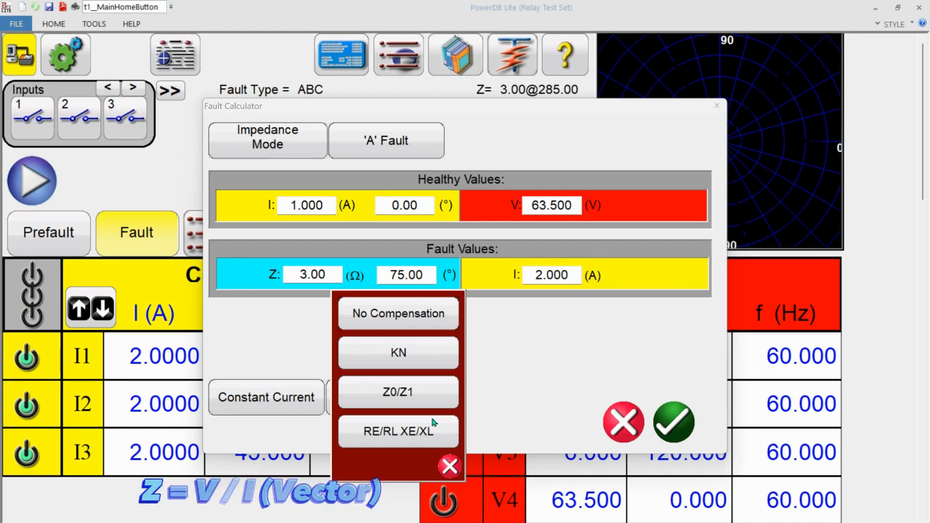
pyautogui.click(419, 363)
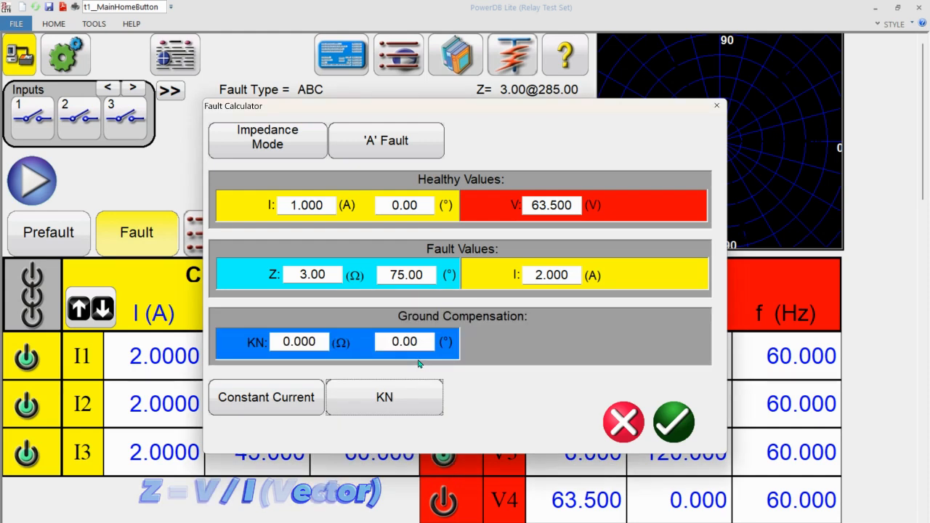
pyautogui.click(306, 341)
pyautogui.write('0.9')
pyautogui.press('Return')
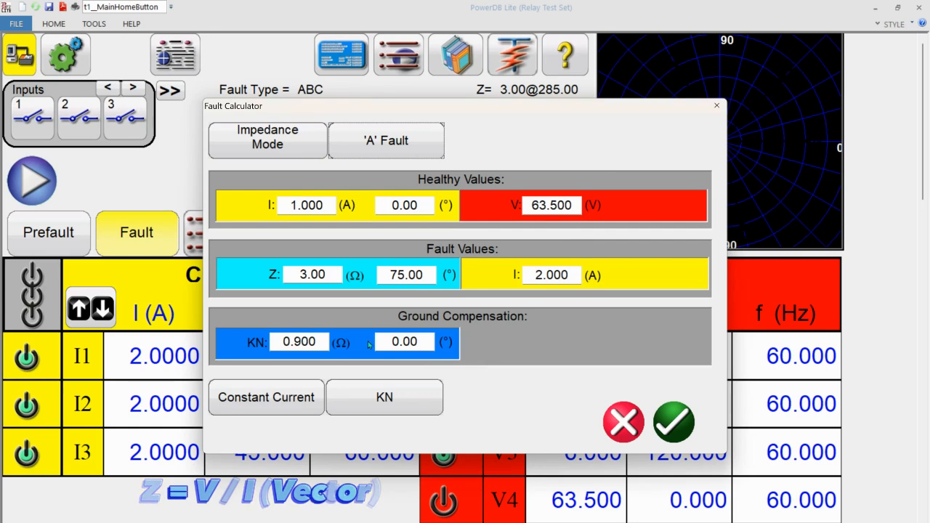
# - Set the A fault's KN compensation angle to -10° and apply the calculated fault values to the test
pyautogui.click(397, 343)
pyautogui.write('-100')
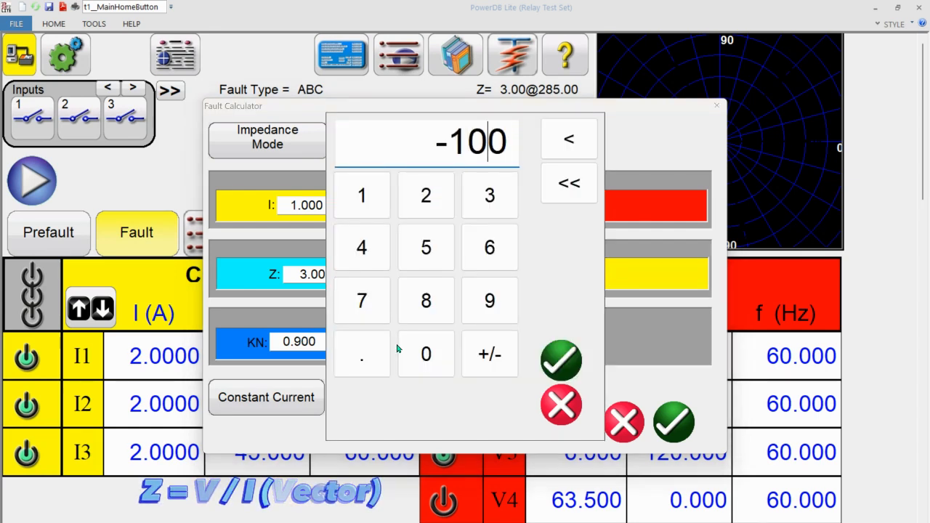
pyautogui.press('Delete')
pyautogui.click(563, 361)
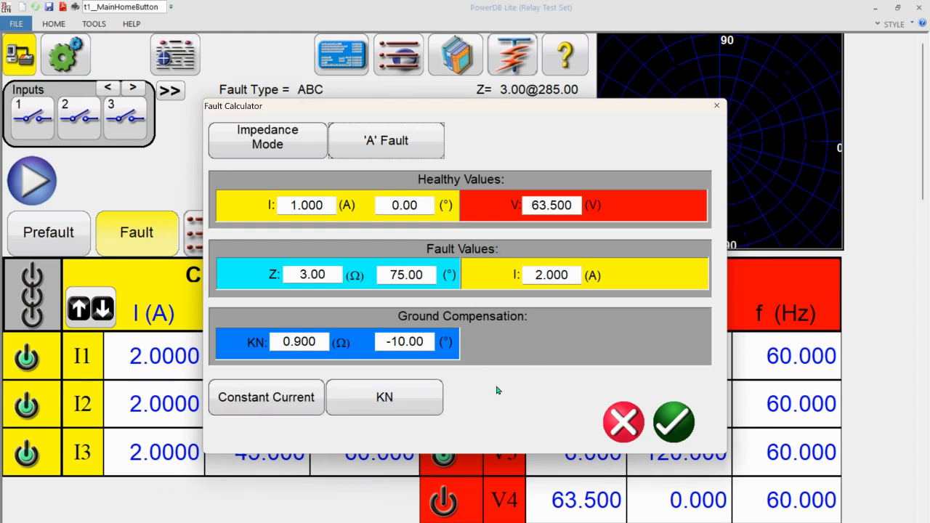
pyautogui.click(674, 416)
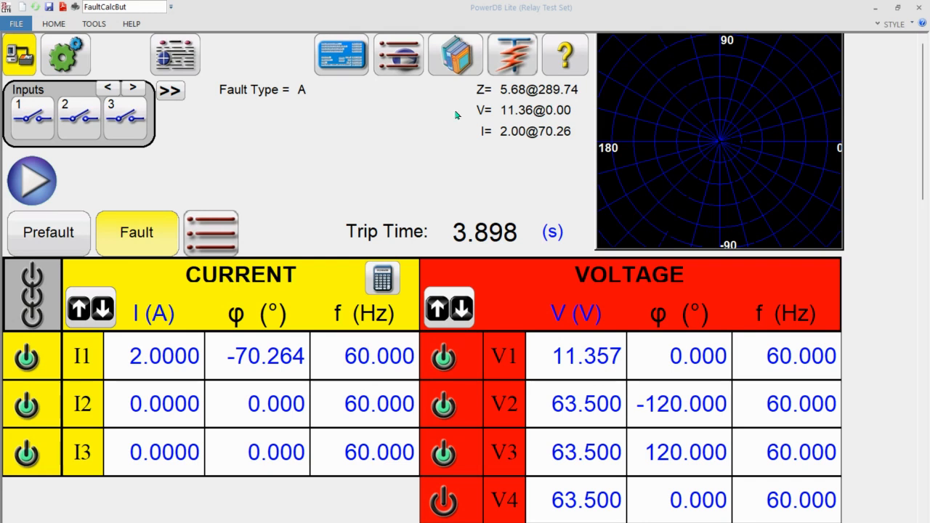
# - Run the A fault test, end it with a simulated contact, and add the result to the report
pyautogui.click(34, 177)
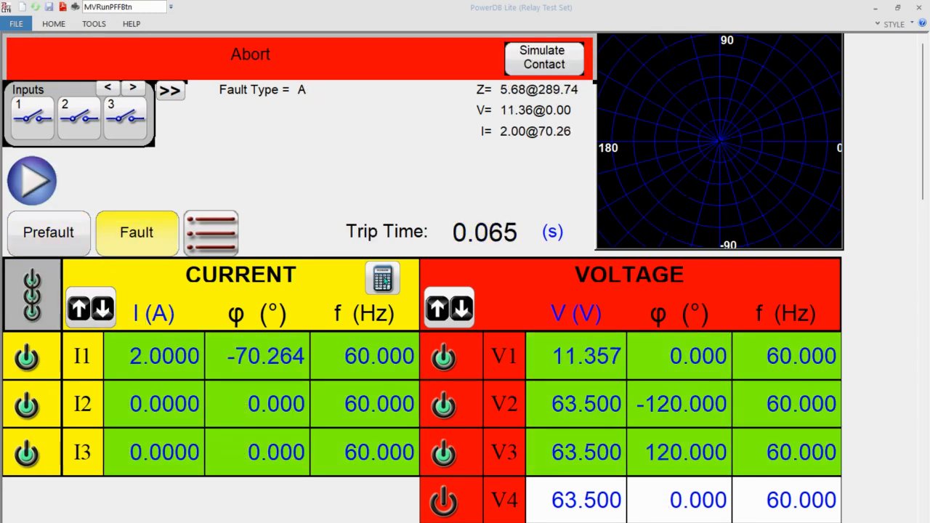
pyautogui.click(554, 54)
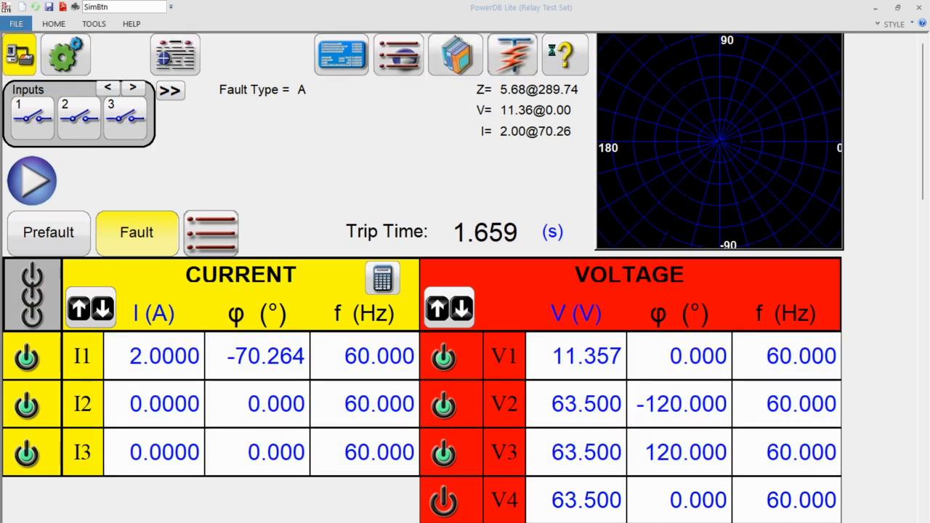
pyautogui.click(188, 61)
# - Title the new report page "Z1 AN Fault Timing Test"
pyautogui.click(384, 195)
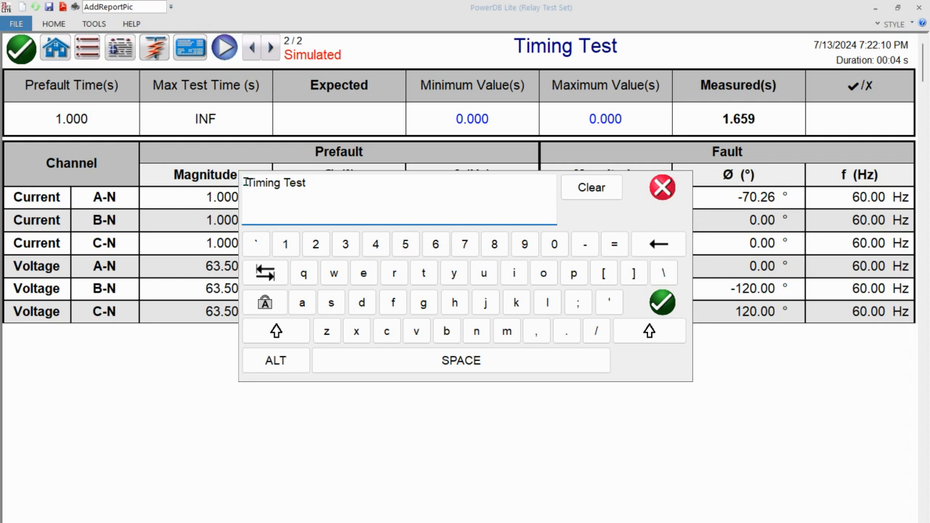
pyautogui.write('Z1 AN')
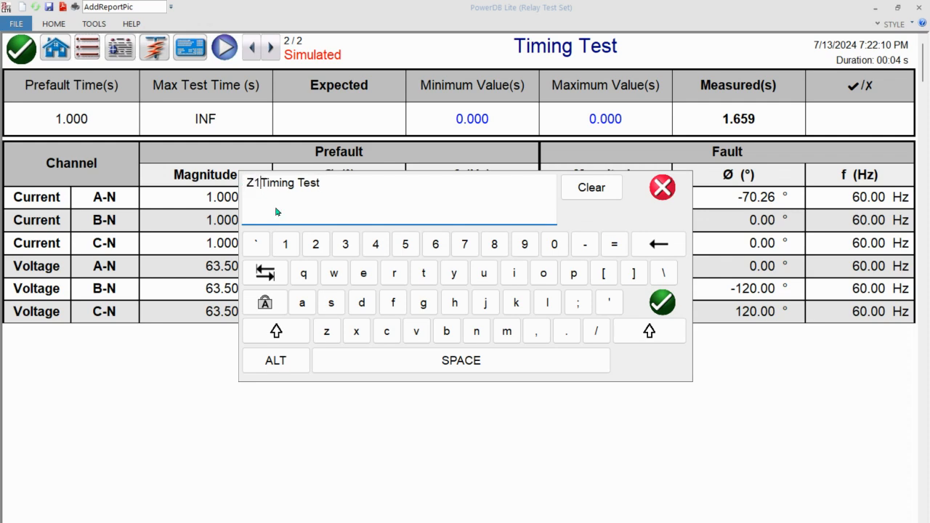
pyautogui.write(' Fau')
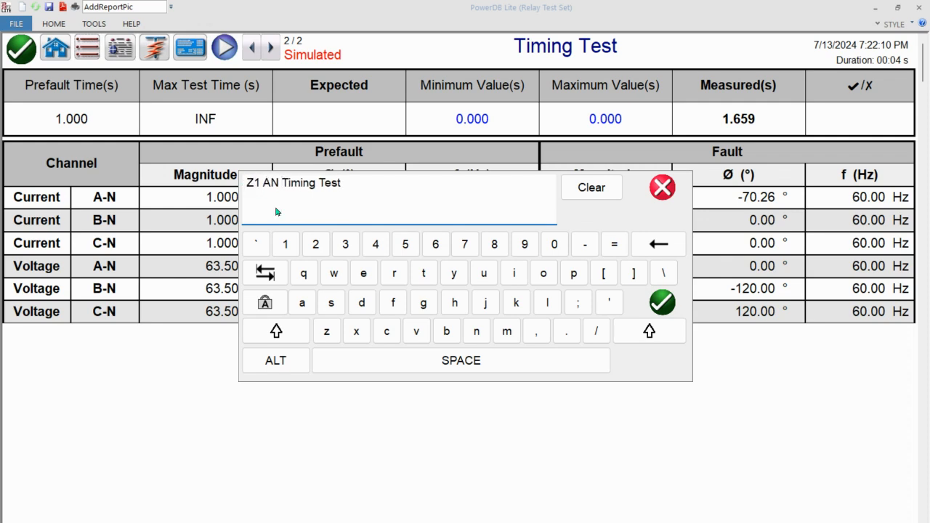
pyautogui.write('lt')
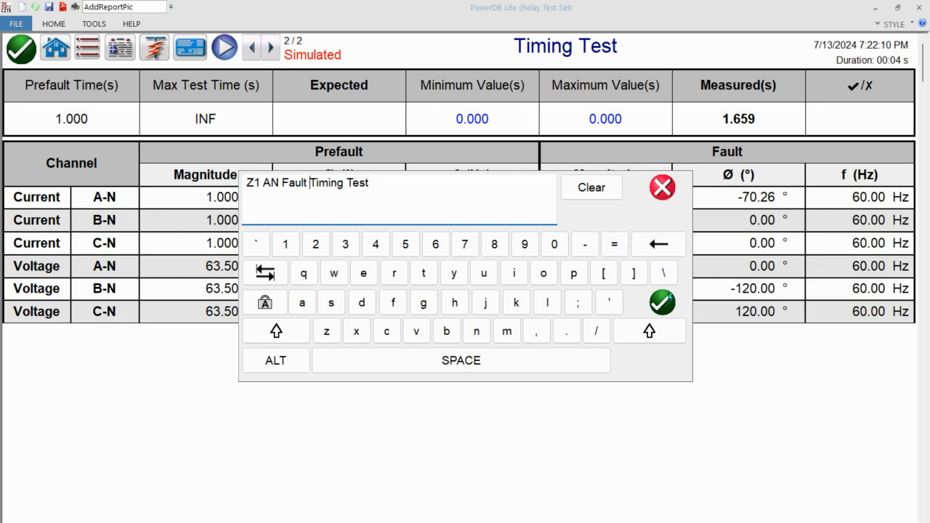
pyautogui.click(663, 299)
# - Set the AN fault report's expected trip time to 0.035 s and its maximum value to 0.05 s
pyautogui.click(356, 122)
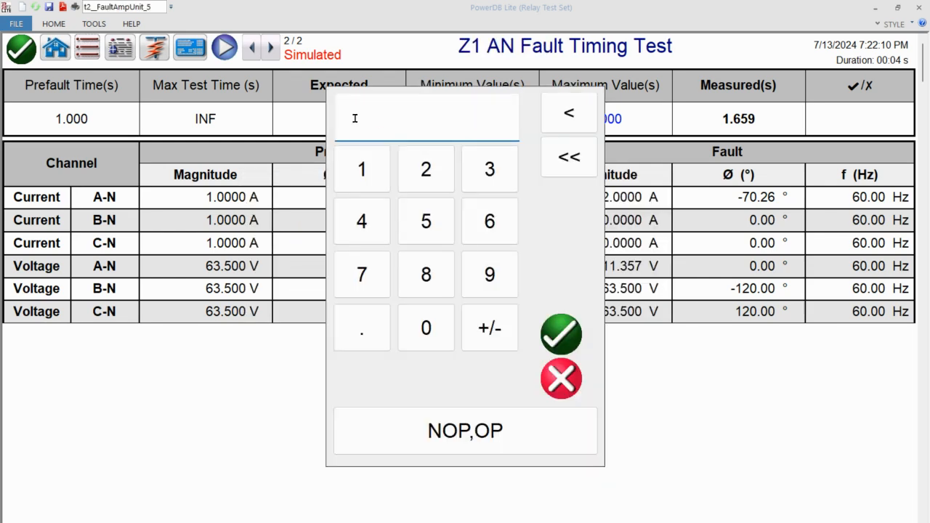
pyautogui.write('0.035')
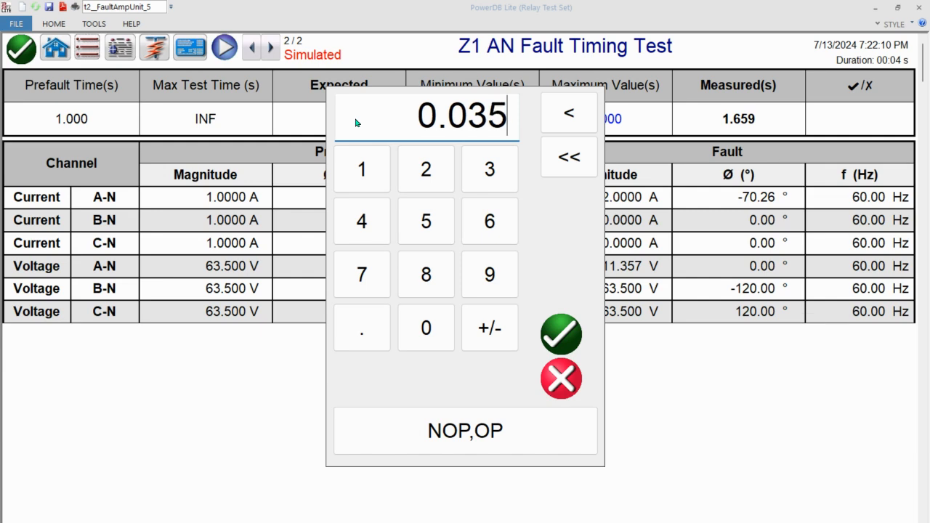
pyautogui.press('Return')
pyautogui.click(579, 121)
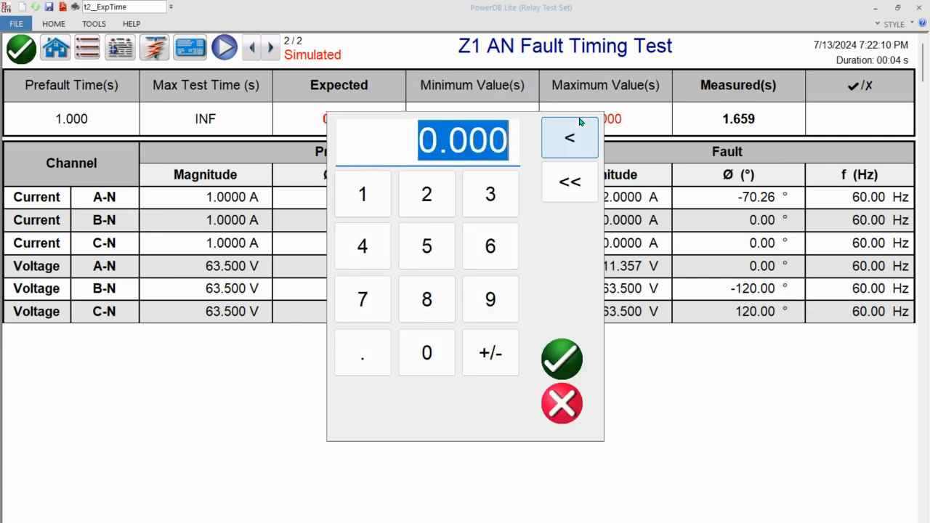
pyautogui.write('0.05')
pyautogui.press('Return')
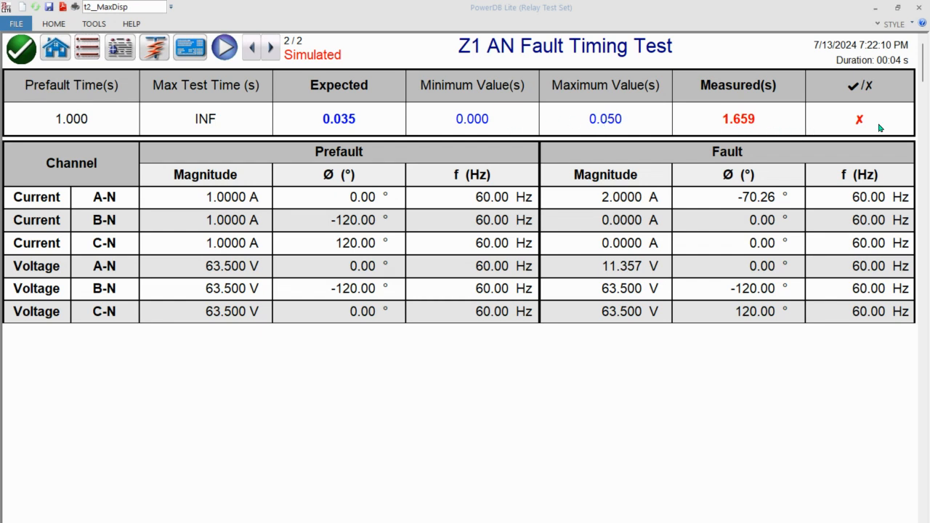
# - Set the AN fault report's maximum trip time to 2 s and return to the test screen
pyautogui.click(628, 126)
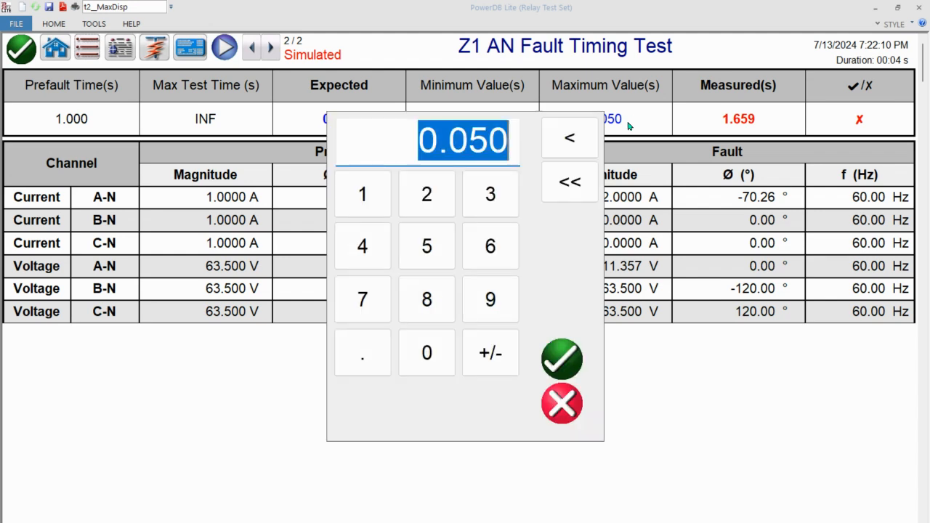
pyautogui.write('2')
pyautogui.press('Return')
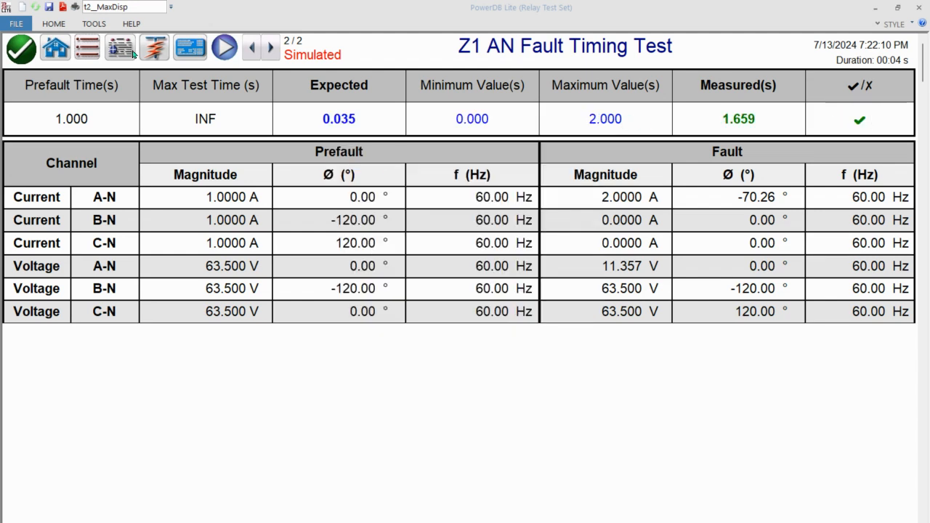
pyautogui.click(57, 49)
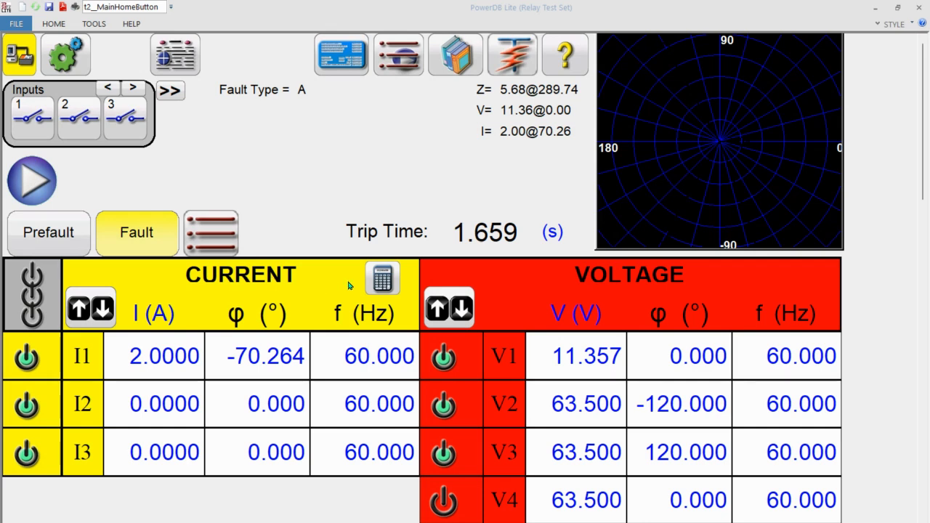
pyautogui.click(385, 280)
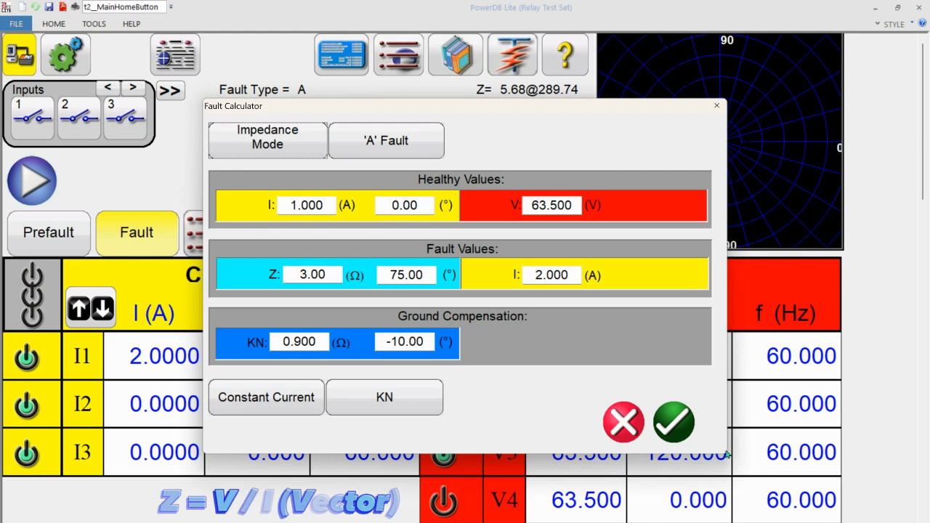
pyautogui.click(674, 422)
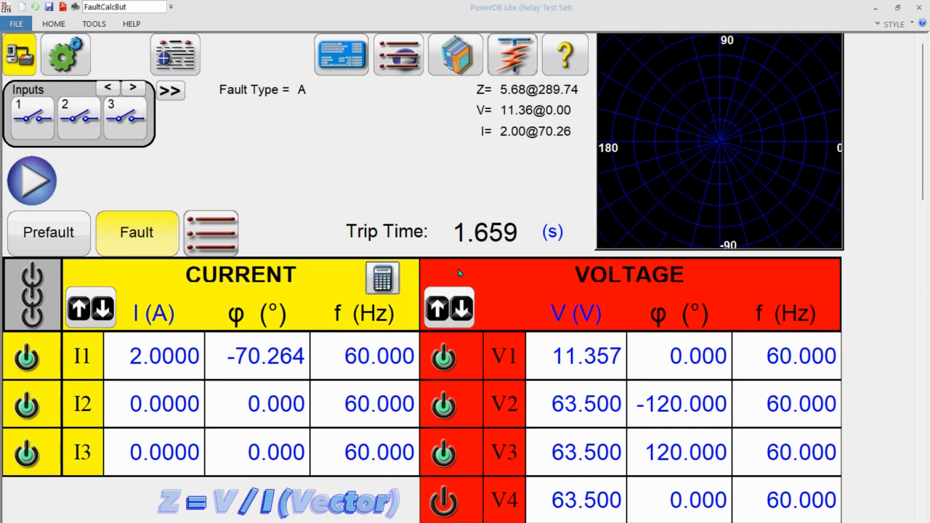
pyautogui.click(389, 269)
pyautogui.click(291, 148)
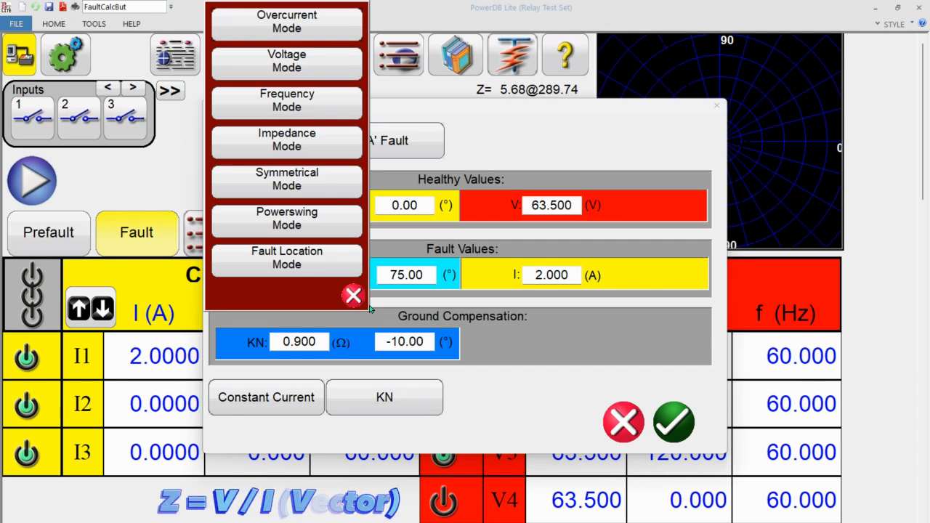
pyautogui.click(354, 295)
pyautogui.click(623, 412)
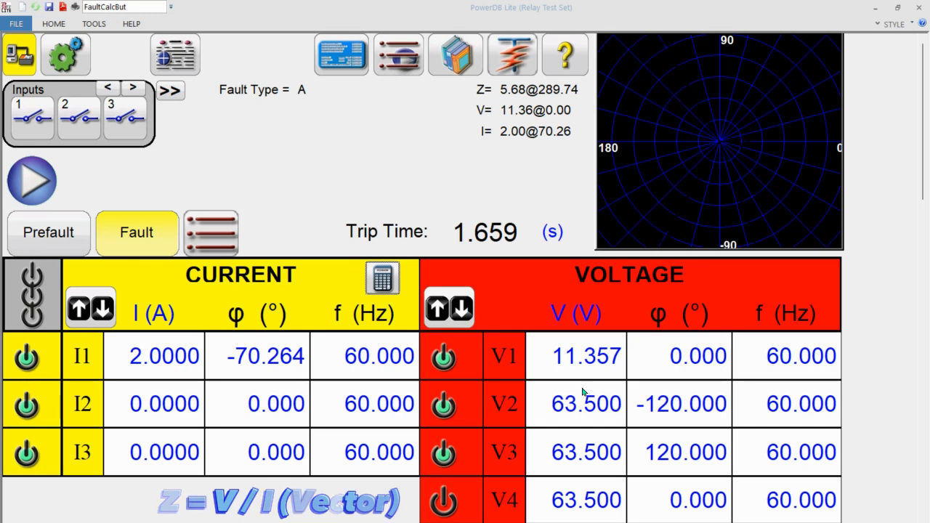
# - Open the Fault Calculator and switch it from impedance to Fault Location Mode
pyautogui.click(388, 293)
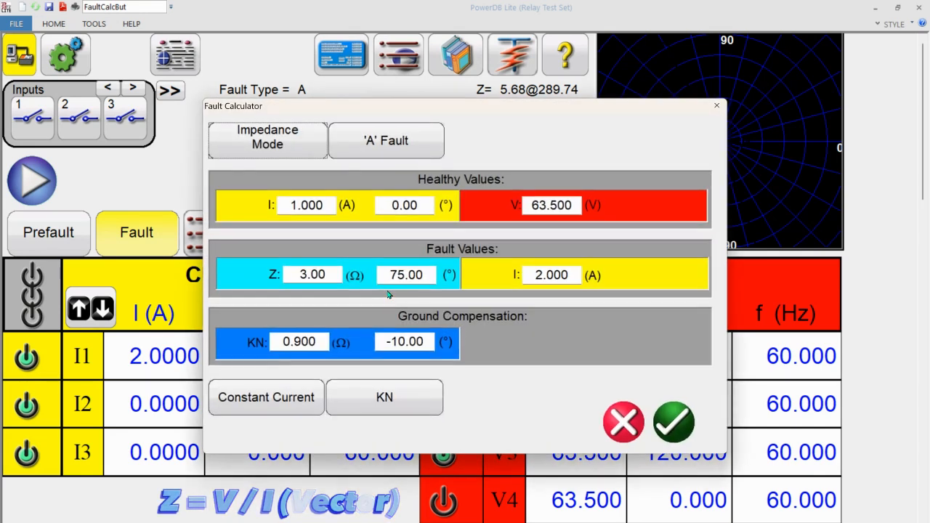
pyautogui.click(305, 154)
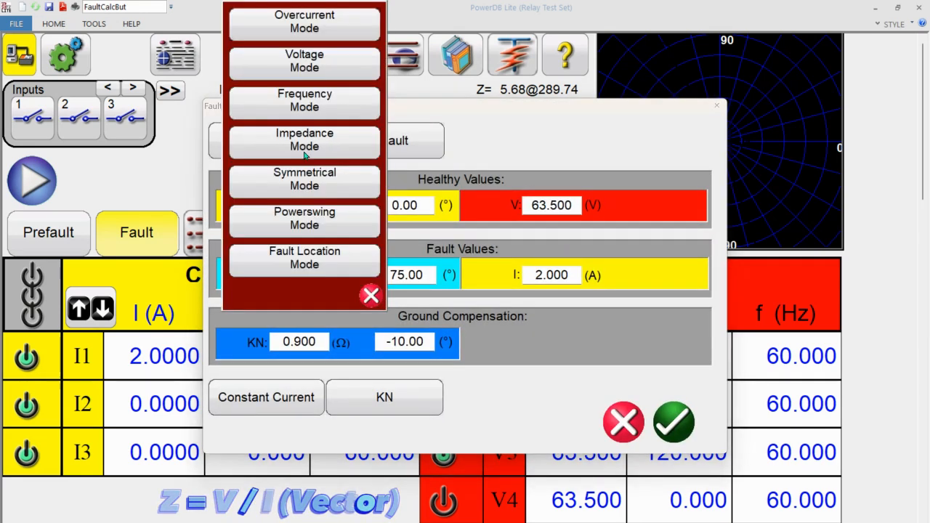
pyautogui.click(318, 268)
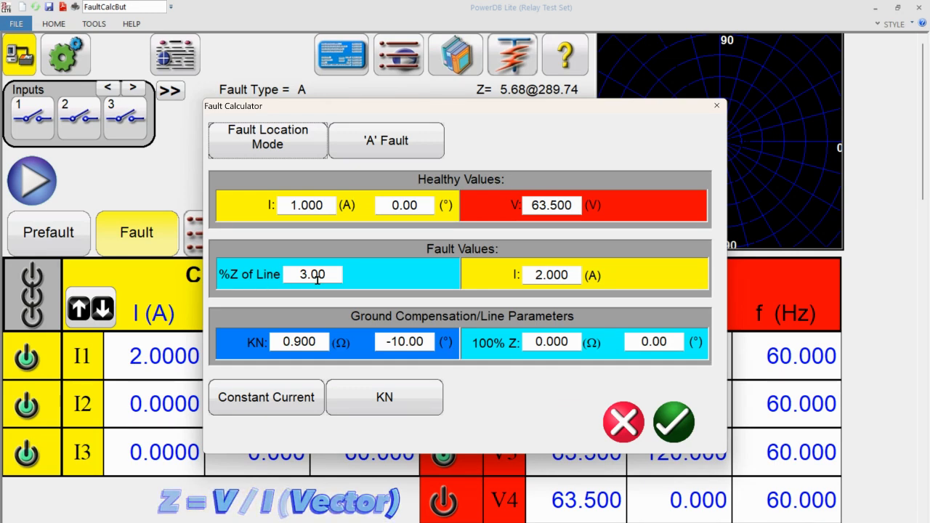
# - Set the A fault's location to 80 %Z of Line in the Fault Calculator
pyautogui.click(563, 346)
pyautogui.click(567, 399)
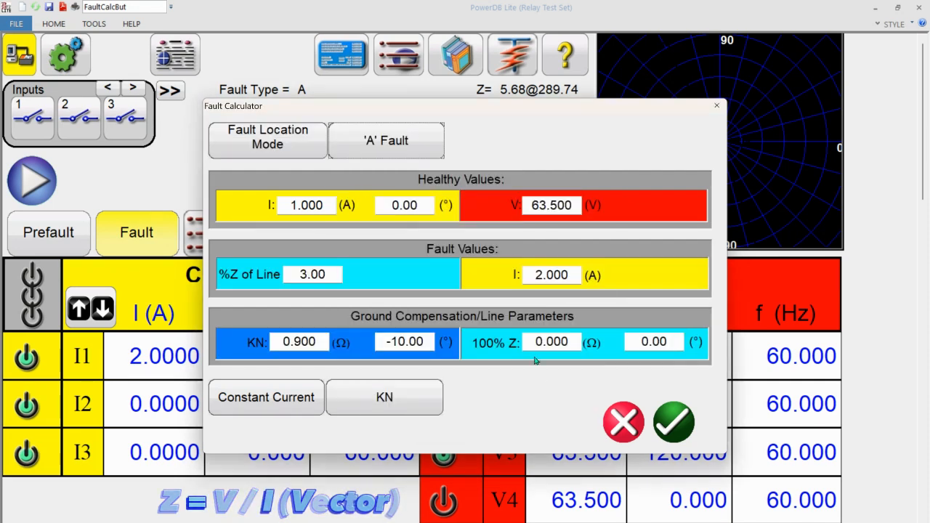
pyautogui.click(339, 280)
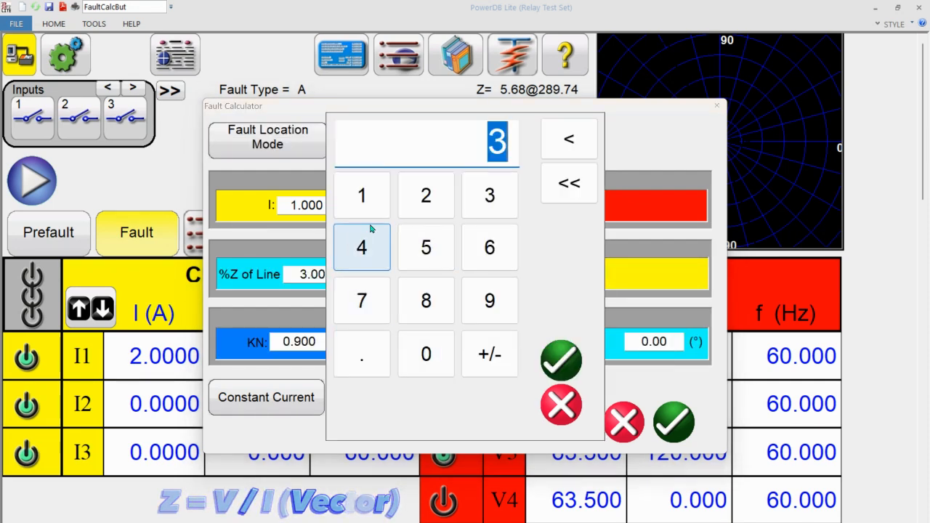
pyautogui.click(432, 299)
pyautogui.click(429, 353)
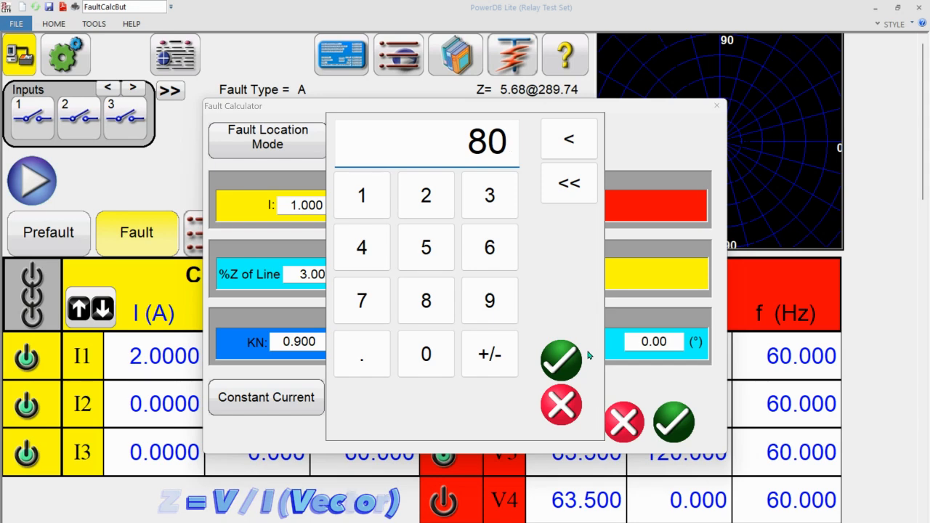
pyautogui.click(587, 355)
# - Set the line's 100% Z impedance magnitude to 5 Ω in the line parameters
pyautogui.click(568, 339)
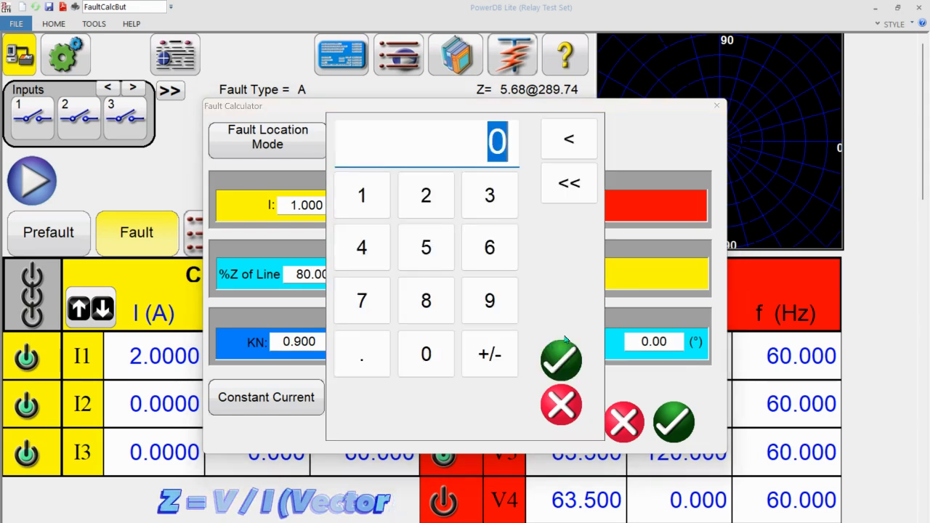
pyautogui.click(567, 357)
pyautogui.click(568, 346)
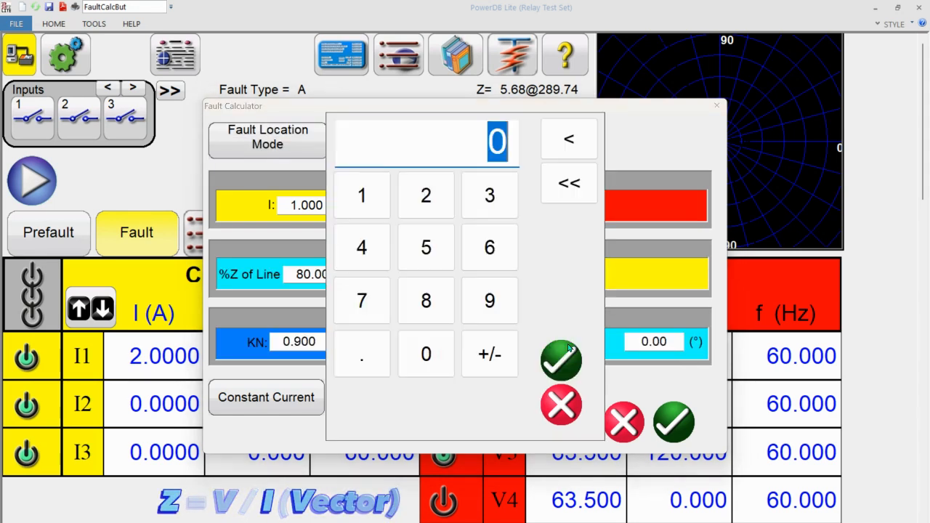
pyautogui.click(567, 352)
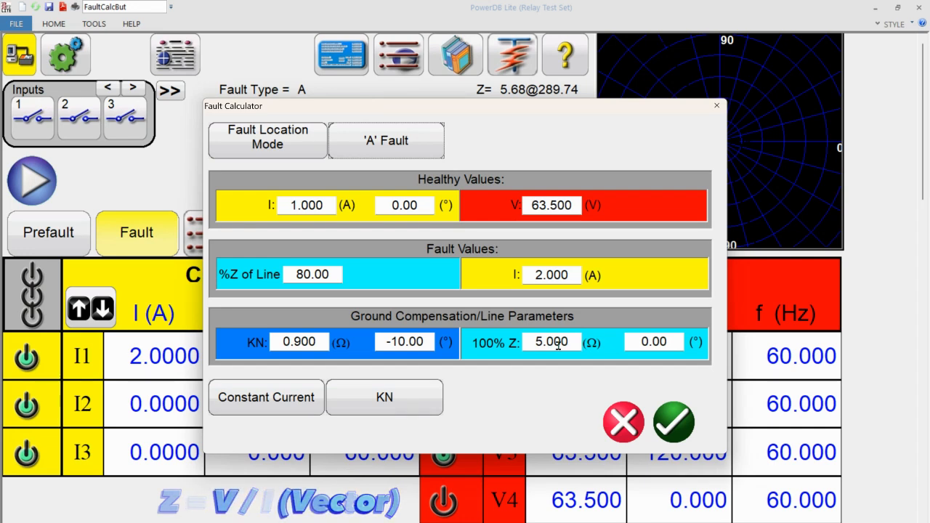
# - Apply the fault location calculation and run the A fault test, ending it with a simulated contact
pyautogui.click(672, 413)
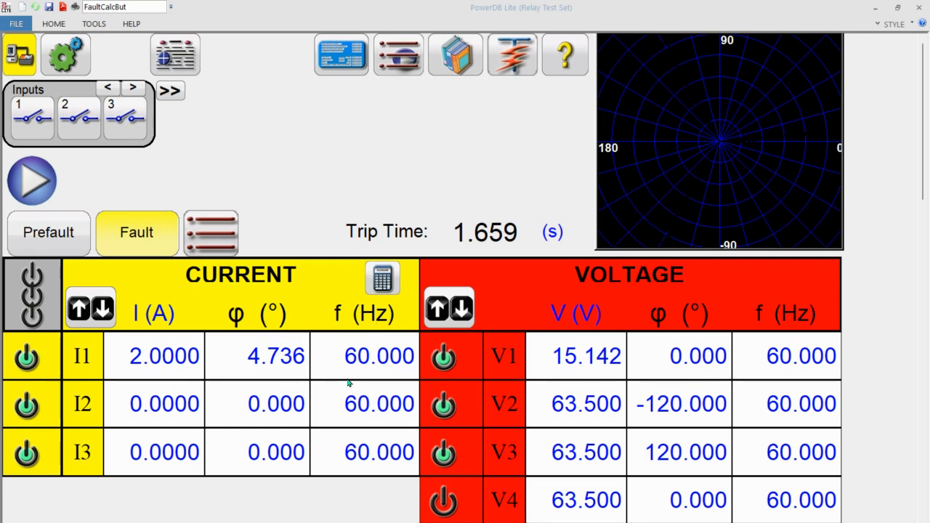
pyautogui.click(32, 180)
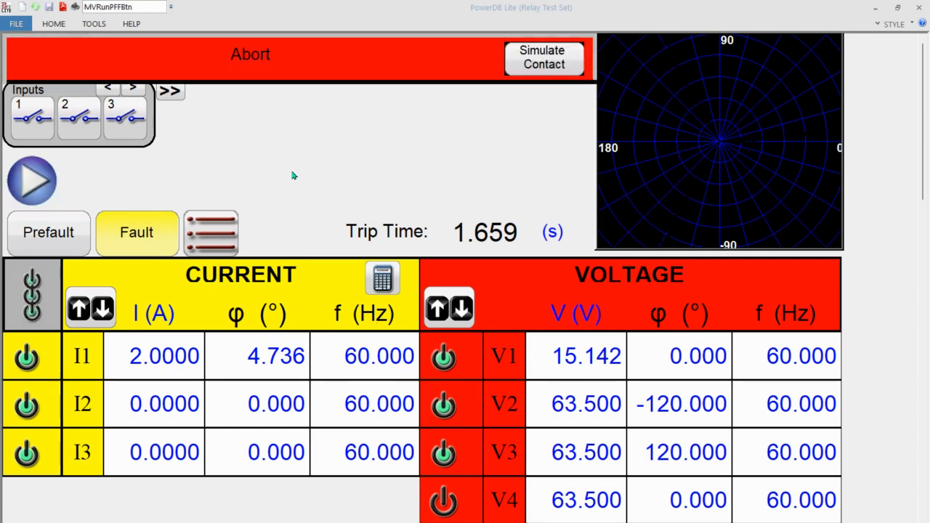
pyautogui.click(542, 69)
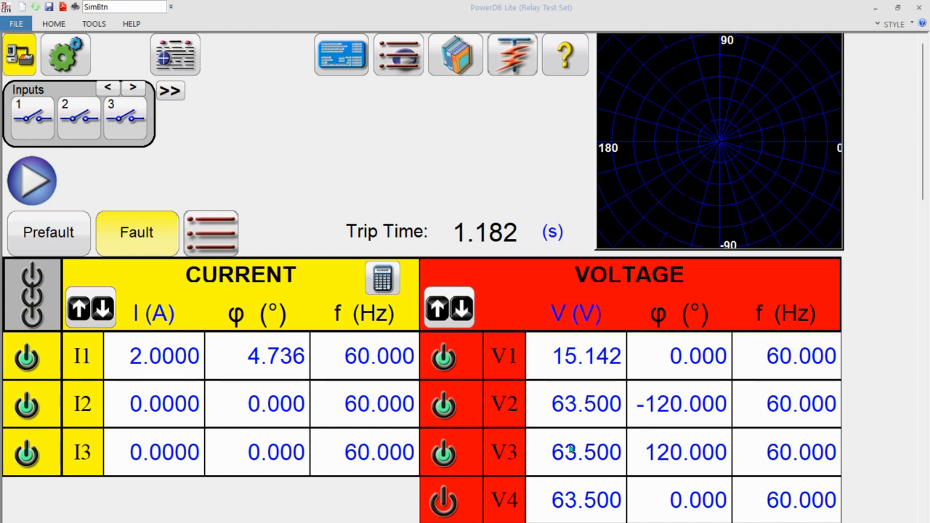
pyautogui.click(382, 279)
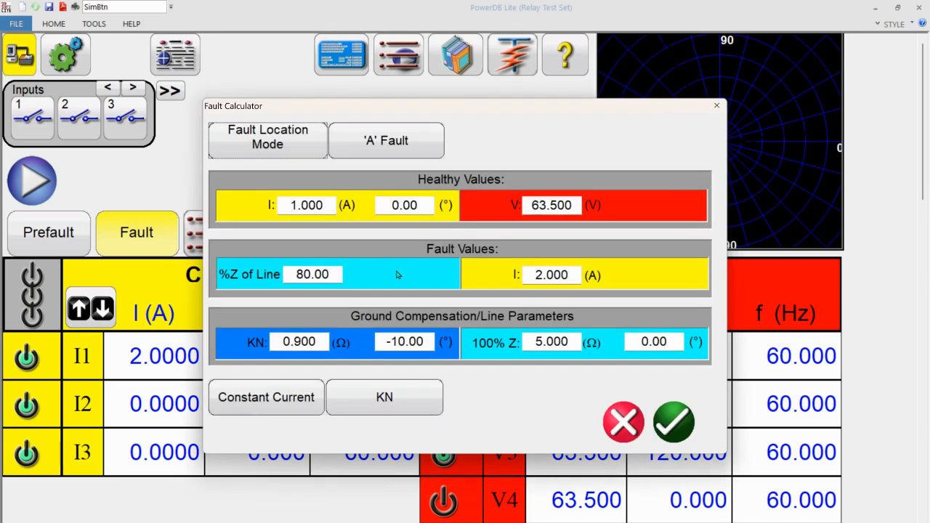
pyautogui.click(286, 144)
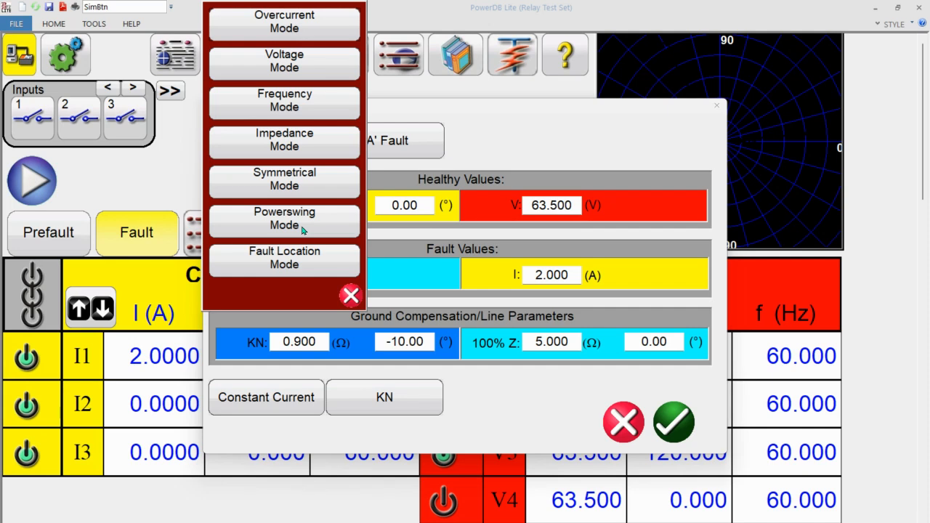
pyautogui.click(352, 297)
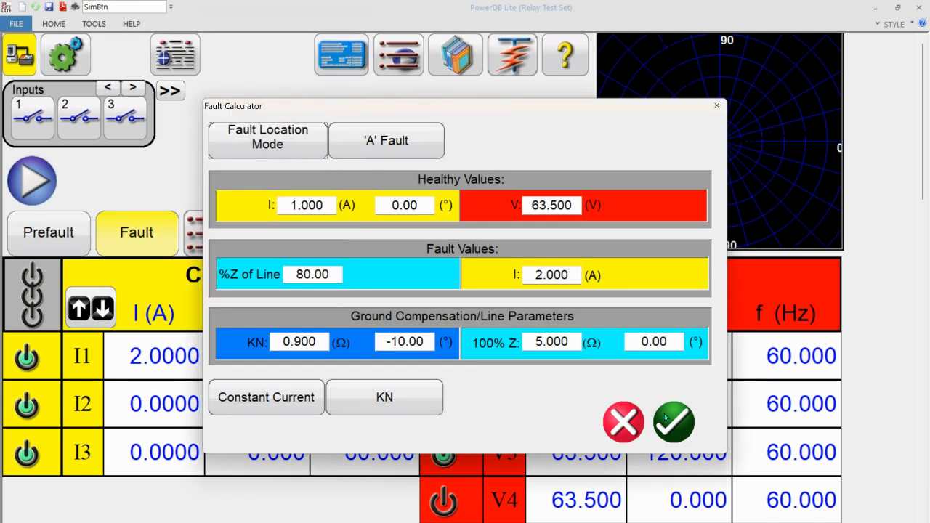
pyautogui.click(675, 425)
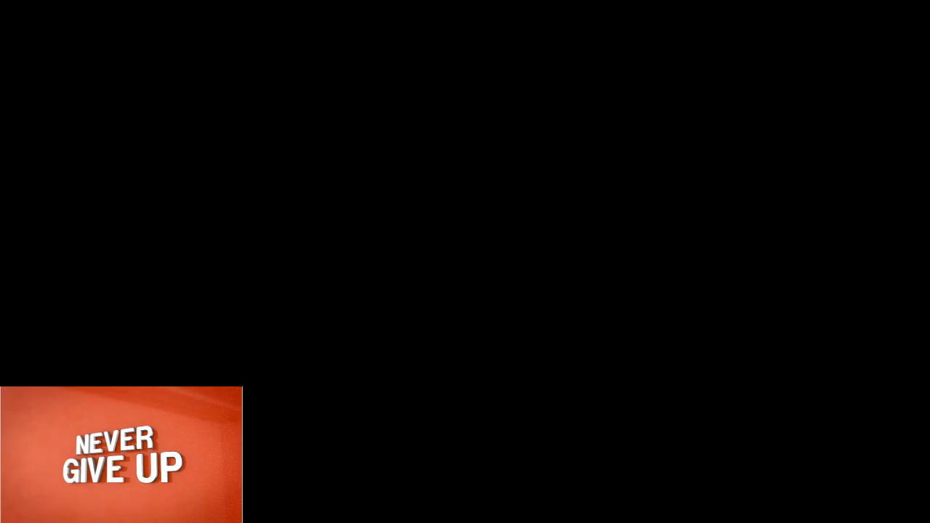